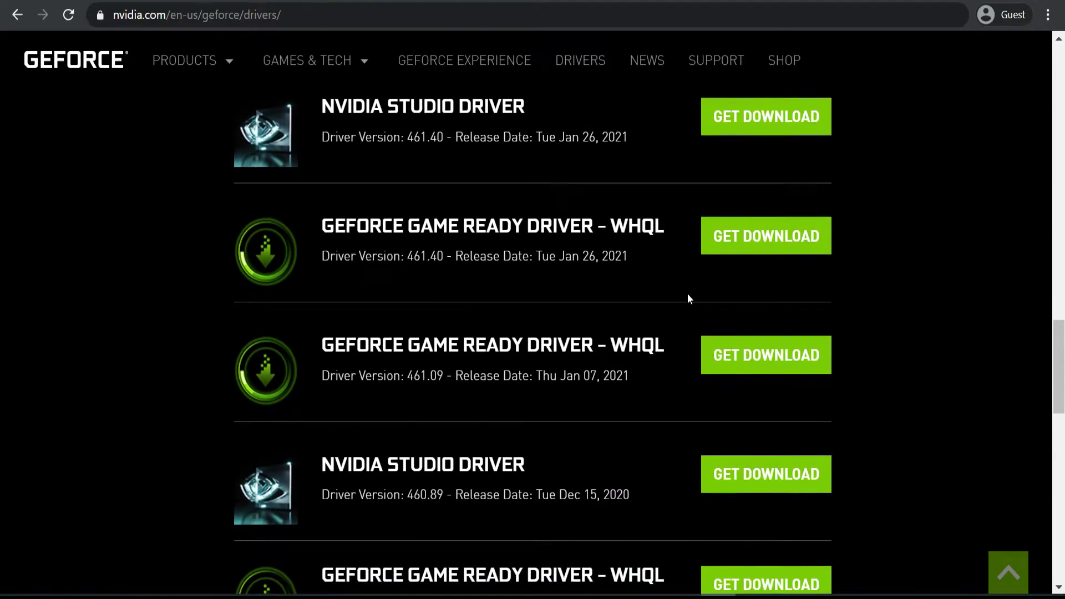
# - Download the GeForce Game Ready Driver – WHQL version 465.89 from the driver results
pyautogui.scroll(-3, 688, 298)
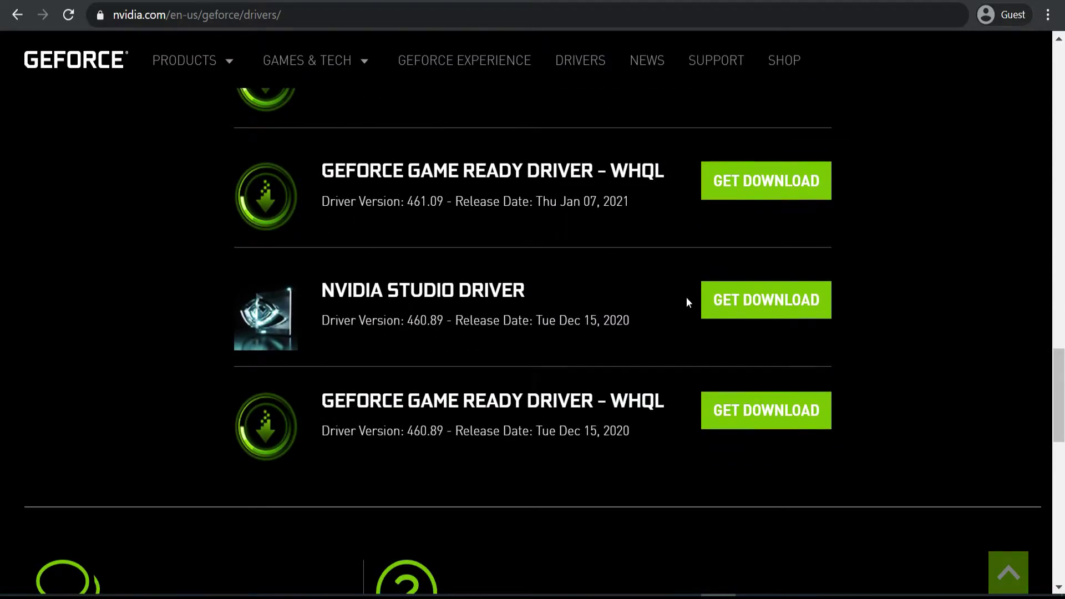
pyautogui.scroll(-5, 688, 302)
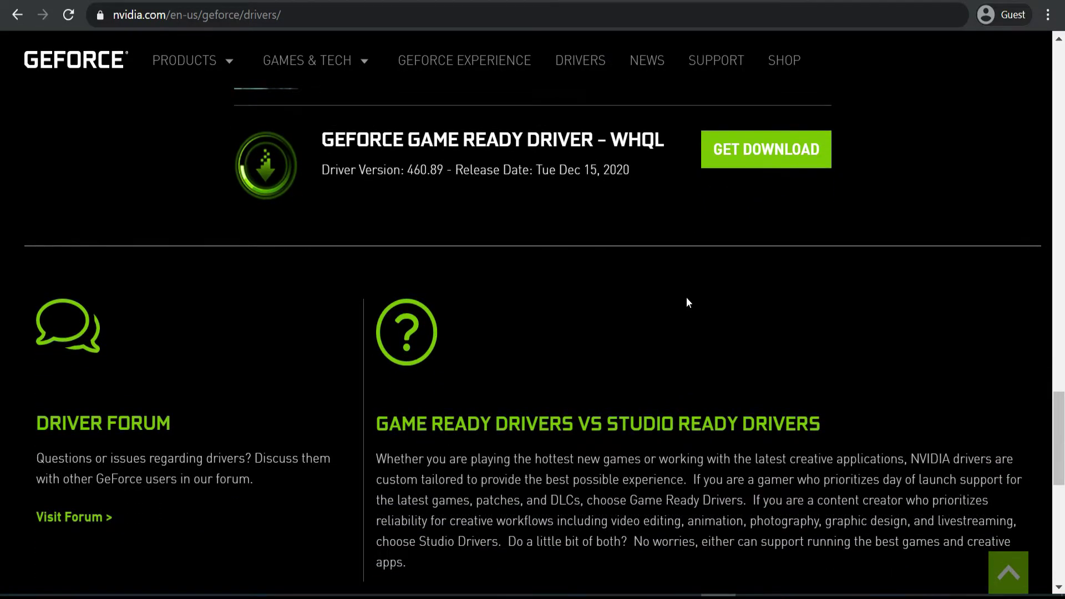
pyautogui.scroll(12, 657, 291)
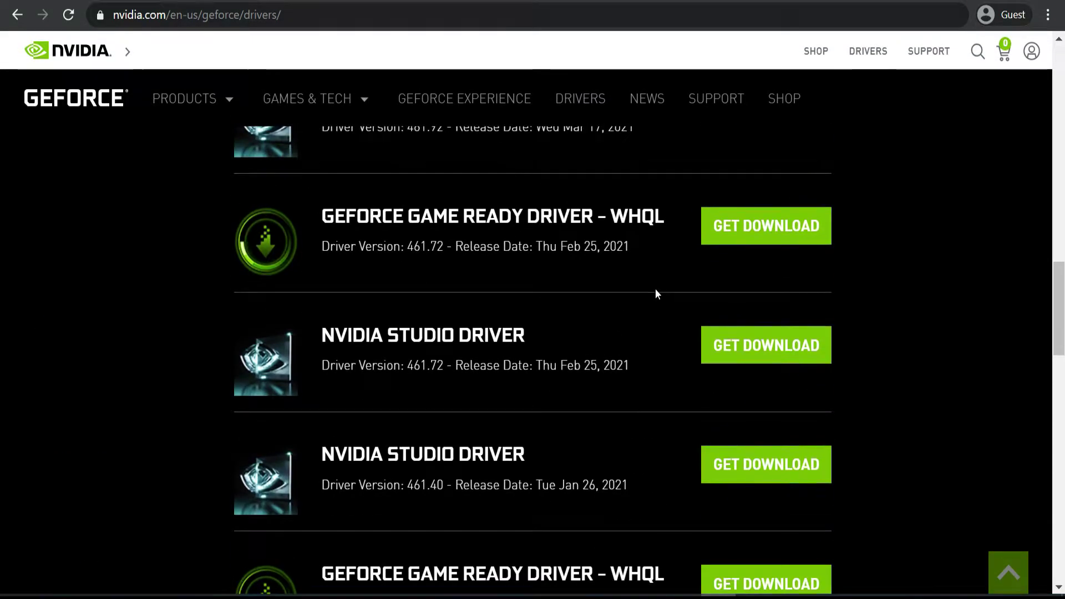
pyautogui.scroll(-8, 656, 293)
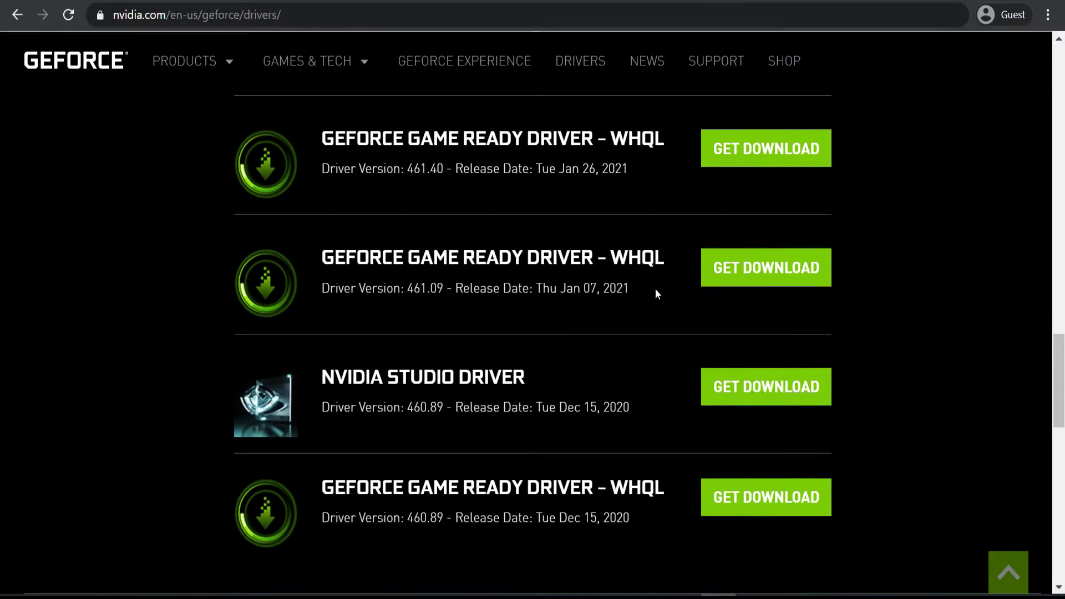
pyautogui.scroll(2, 656, 294)
pyautogui.scroll(15, 656, 294)
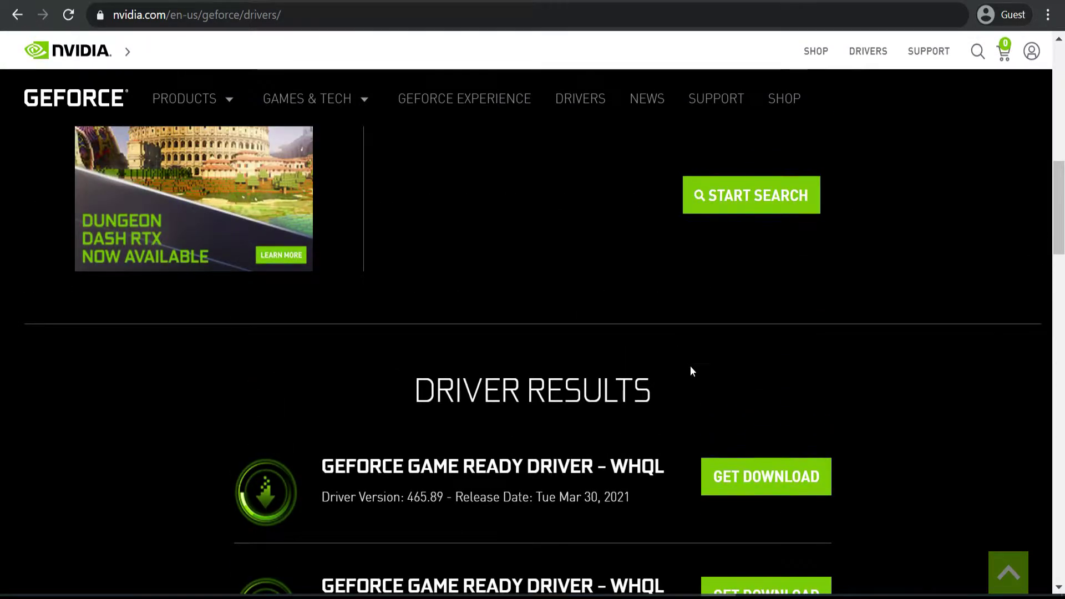
pyautogui.click(757, 478)
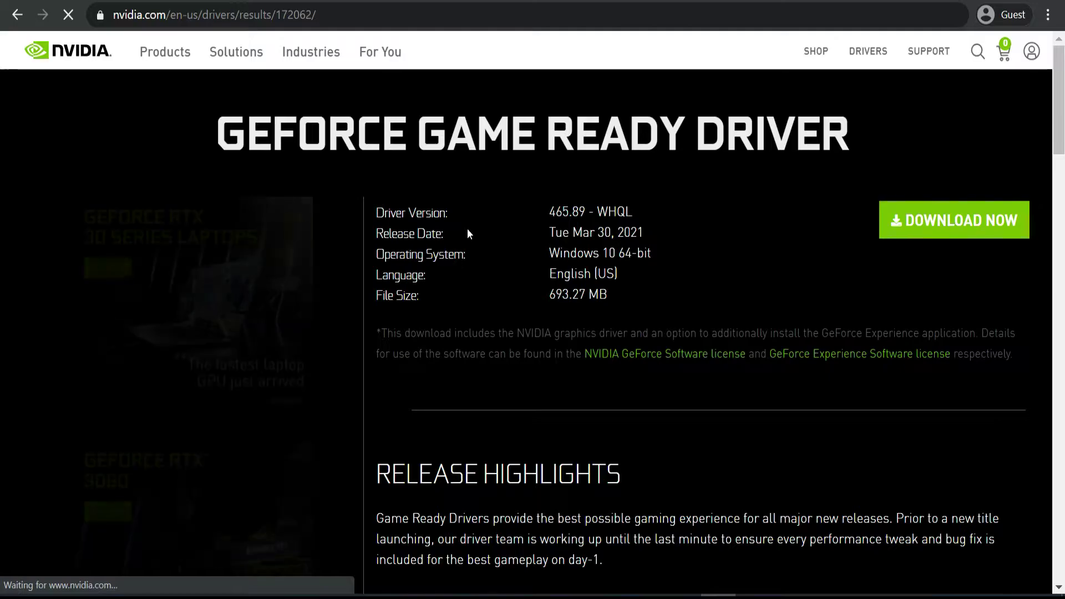
pyautogui.click(933, 221)
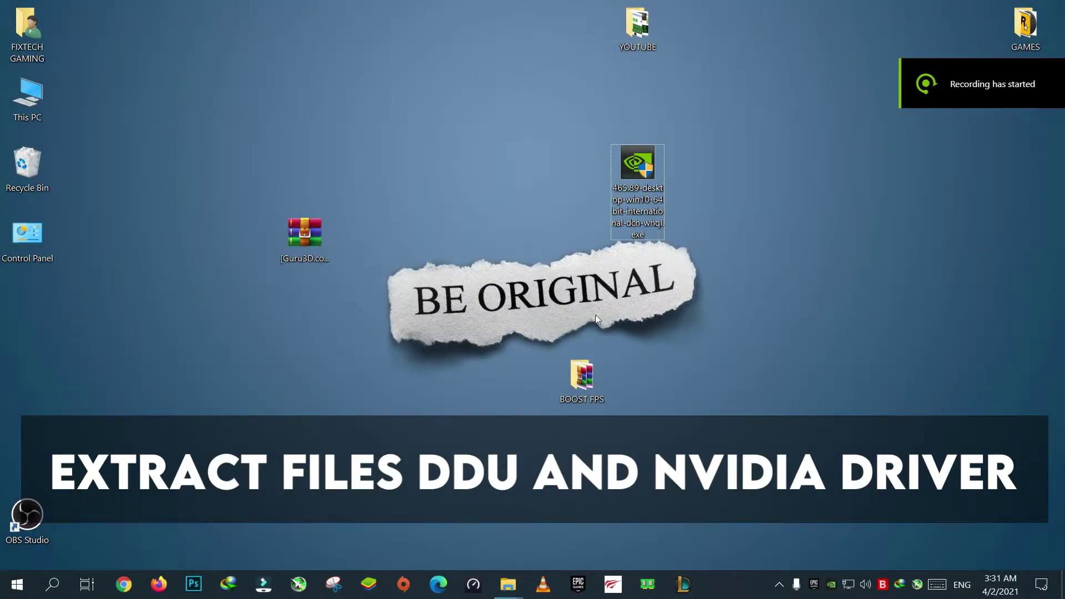
# - Extract the 465.89 NVIDIA driver installer on the desktop with 7-Zip into a folder of the same name
pyautogui.moveTo(610, 228); pyautogui.dragTo(444, 227)
pyautogui.rightClick(395, 245)
pyautogui.click(463, 182)
pyautogui.rightClick(464, 182)
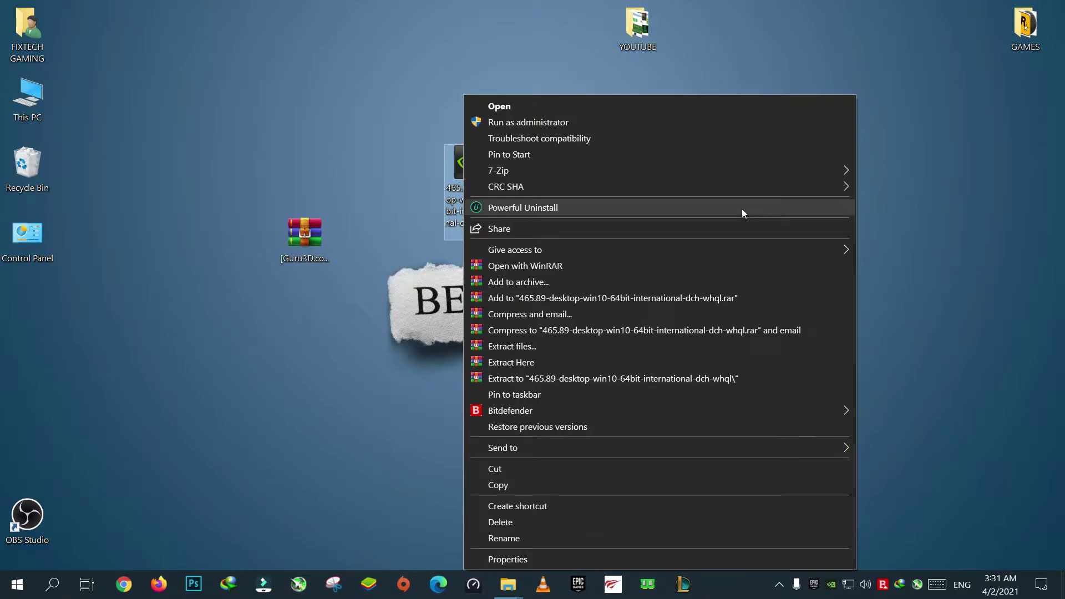
pyautogui.moveTo(751, 176)
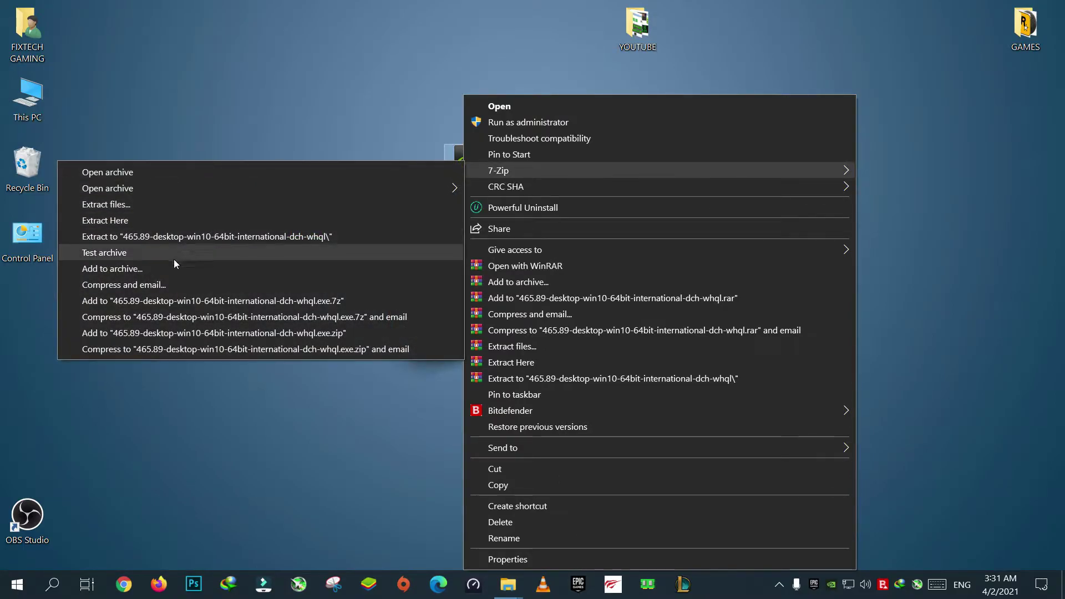
pyautogui.click(155, 236)
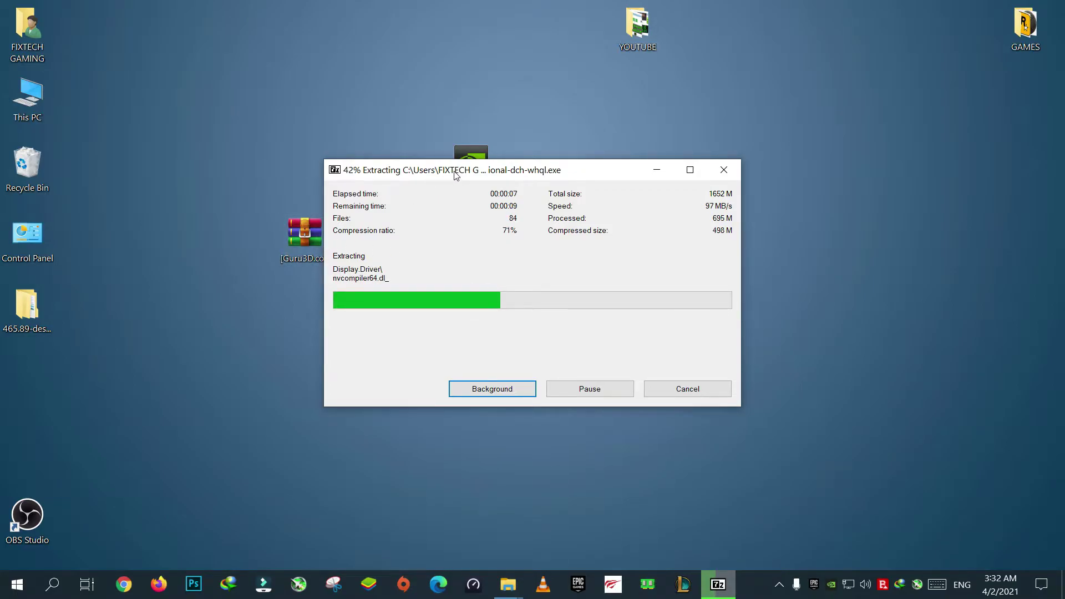
# - Extract the DDU archive with 7-Zip into a [Guru3D.com]-DDU folder and move both extracted folders near their source files on the desktop
pyautogui.moveTo(454, 172); pyautogui.dragTo(688, 162)
pyautogui.rightClick(315, 242)
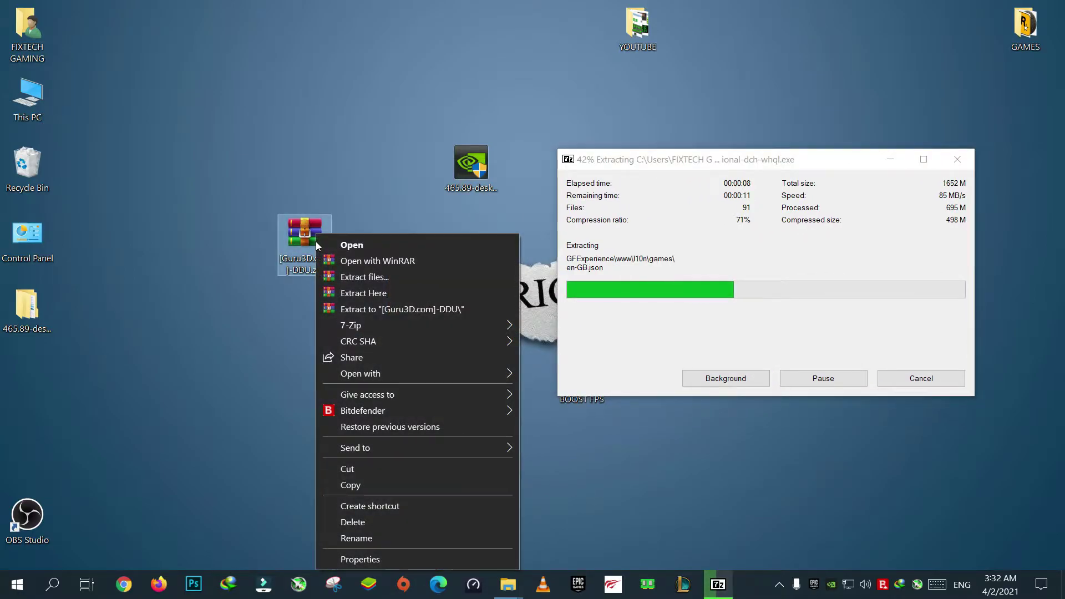
pyautogui.moveTo(406, 329)
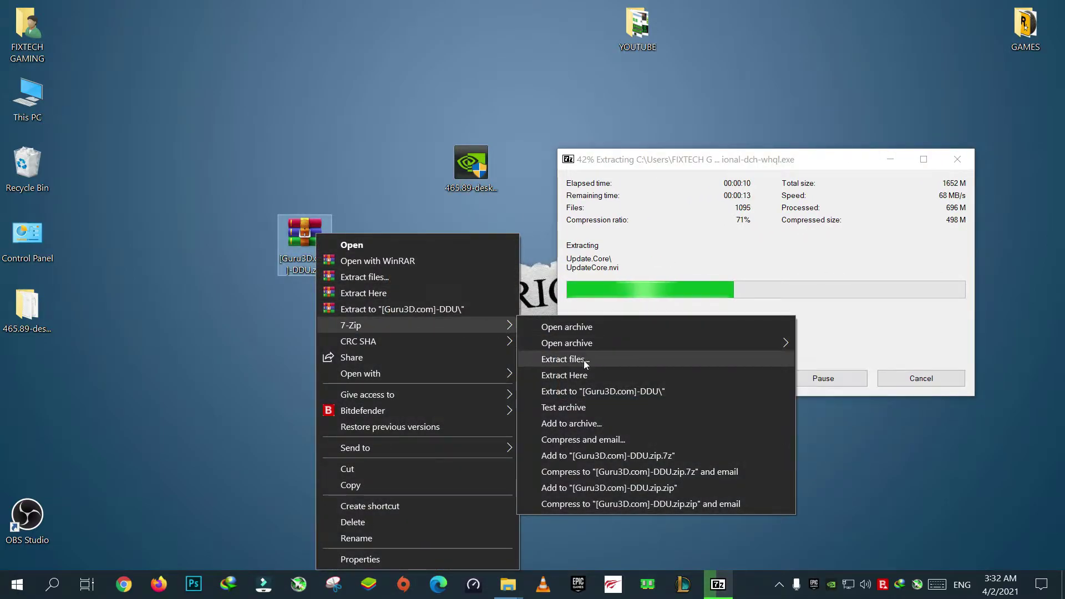
pyautogui.click(582, 392)
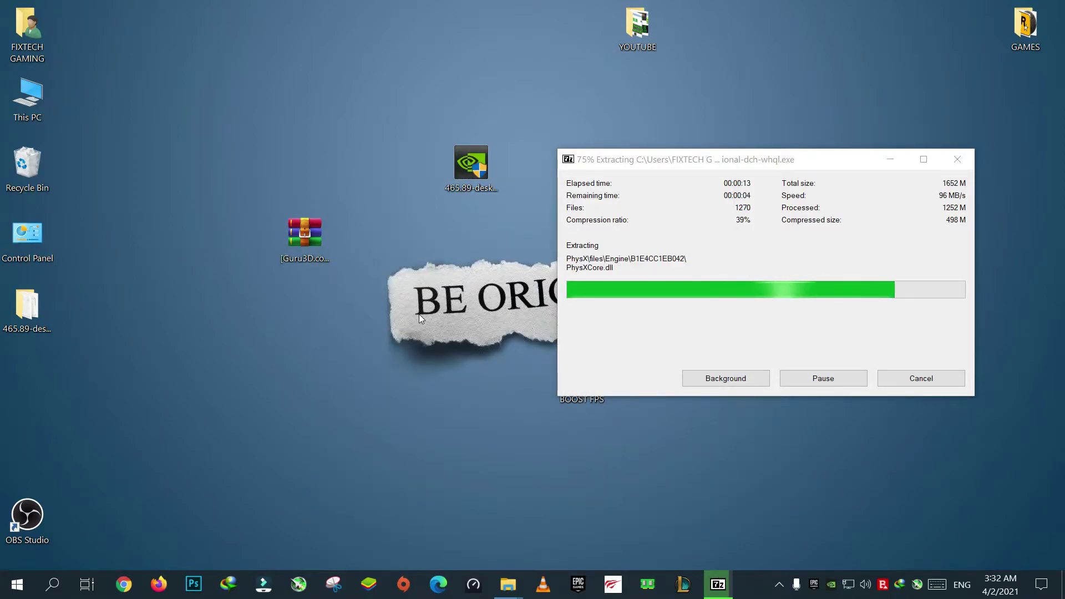
pyautogui.moveTo(27, 377); pyautogui.dragTo(223, 182)
pyautogui.moveTo(37, 338); pyautogui.dragTo(366, 130)
# - Open the extracted 465.89 driver folder, look through its contents and close it
pyautogui.doubleClick(359, 121)
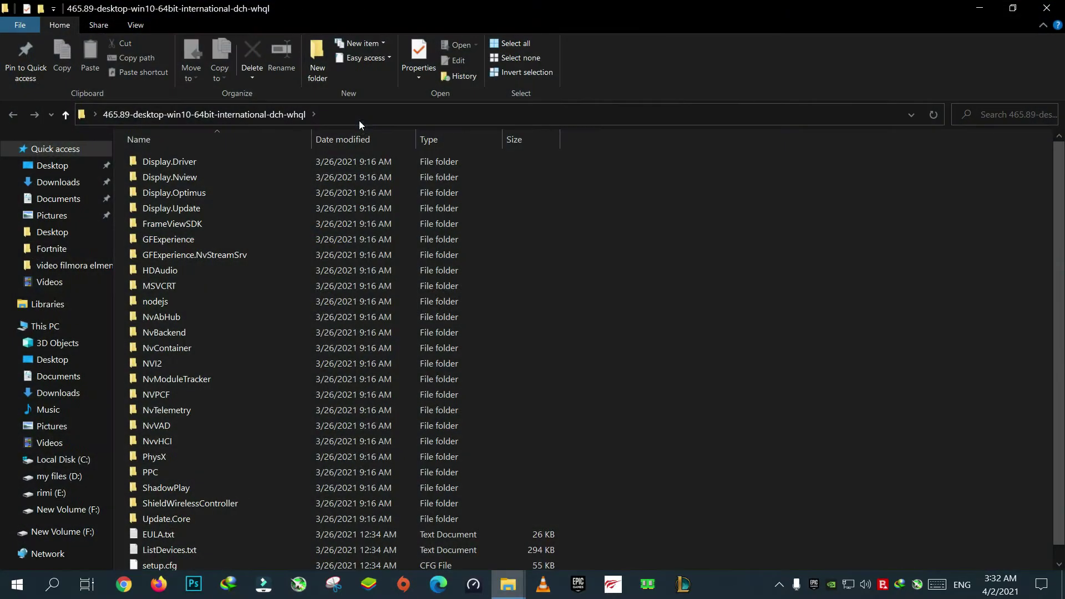
pyautogui.rightClick(714, 239)
pyautogui.moveTo(725, 242)
pyautogui.click(676, 217)
pyautogui.scroll(-1, 645, 255)
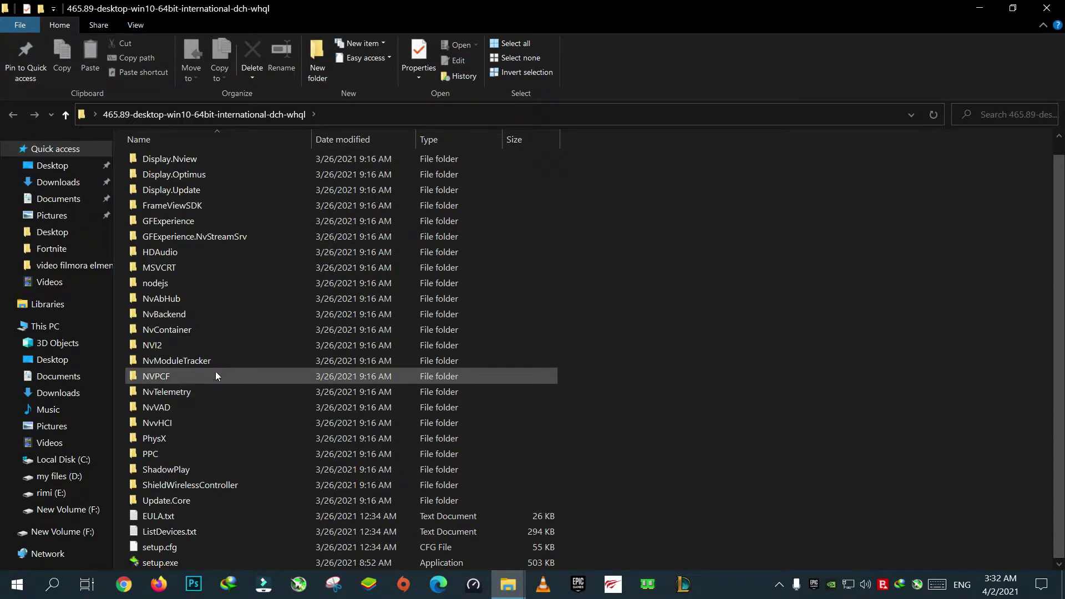
pyautogui.scroll(1, 339, 312)
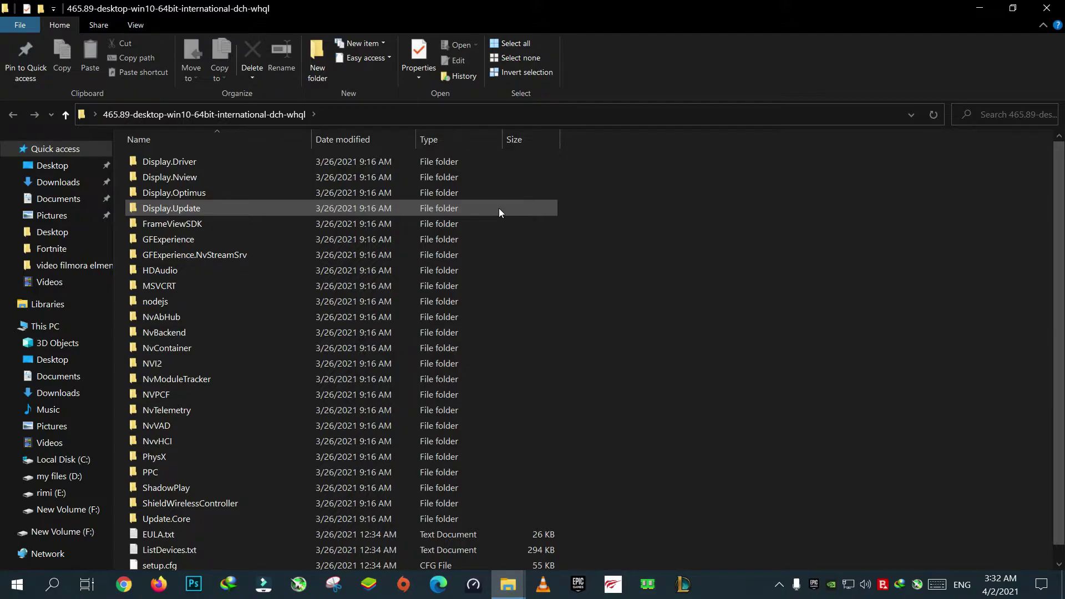
pyautogui.click(1046, 8)
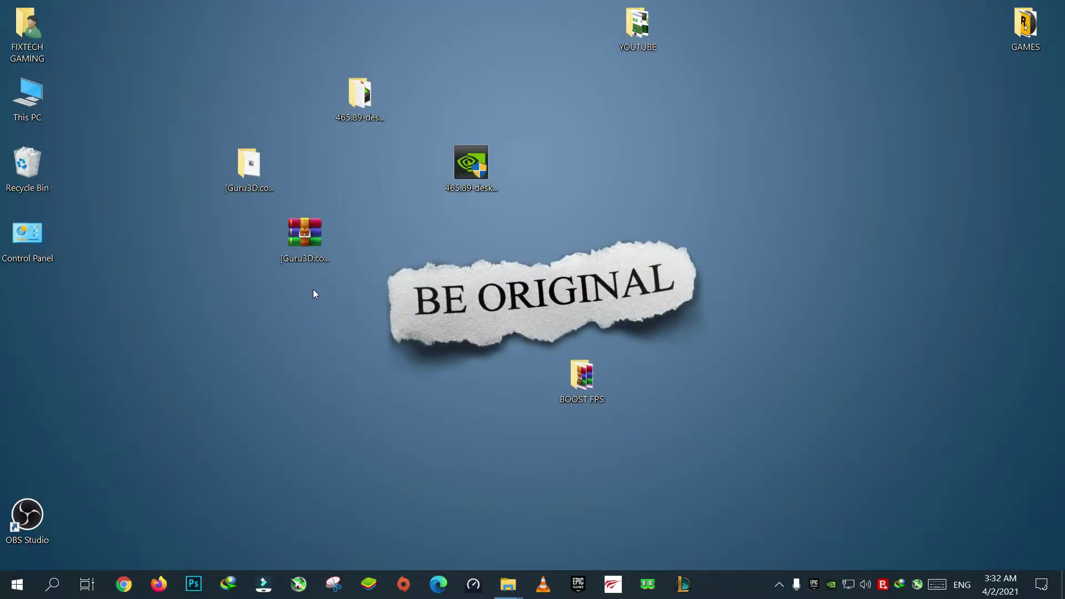
# - Open the extracted [Guru3D.com]-DDU folder, check its contents and close it
pyautogui.doubleClick(243, 177)
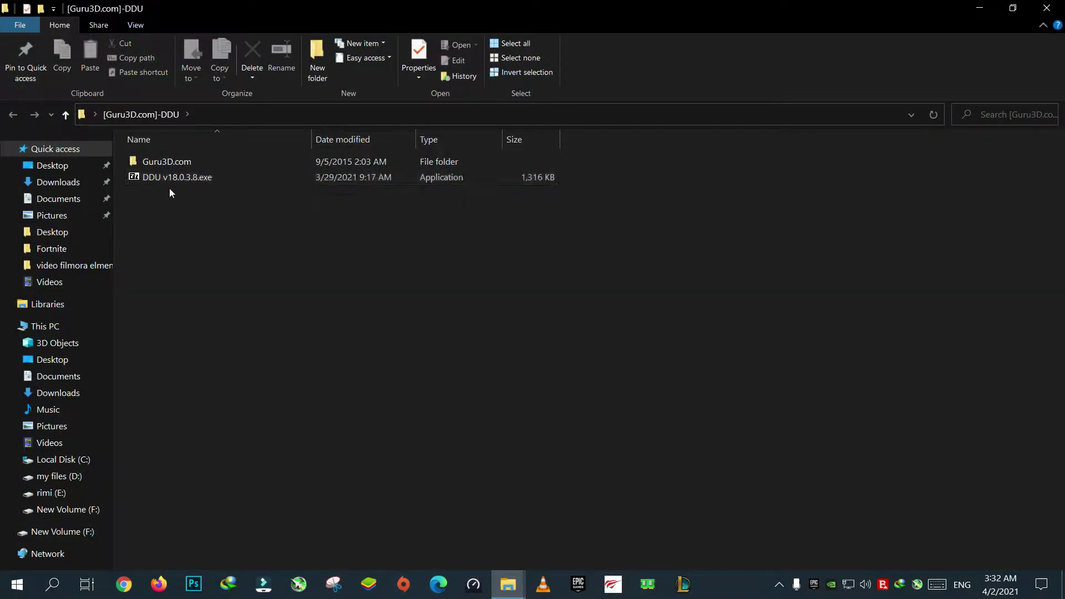
pyautogui.doubleClick(177, 160)
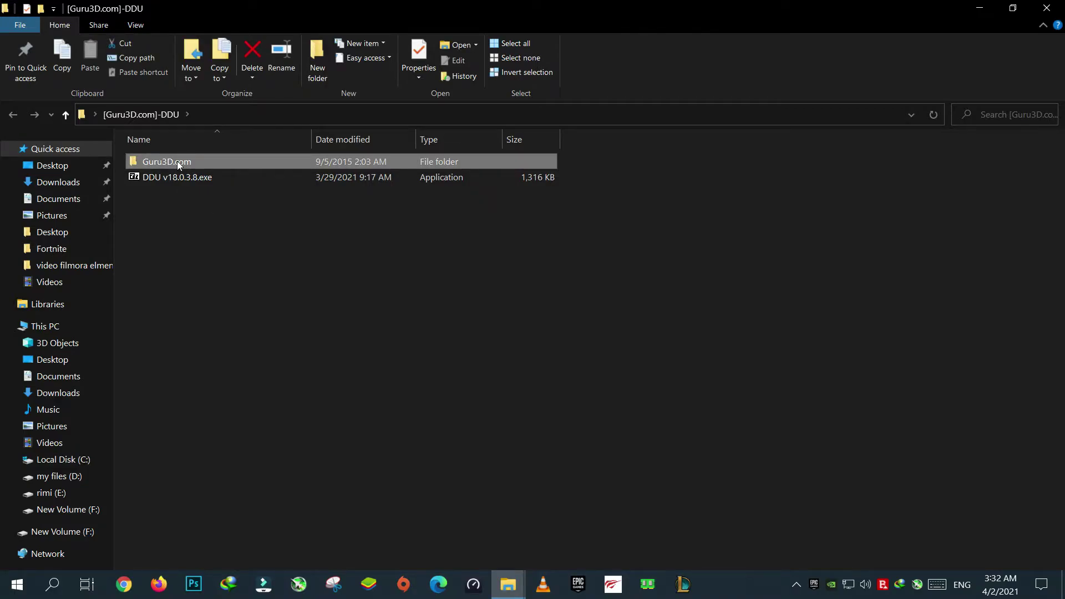
pyautogui.click(1046, 7)
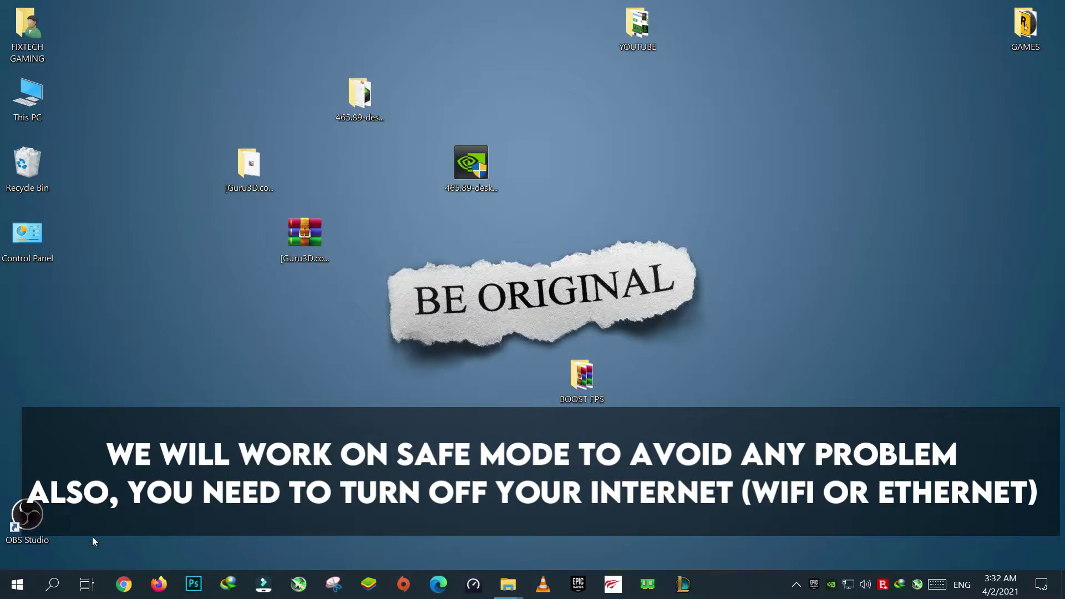
# - Search Windows for msiconfig, open System Configuration and enable Safe boot with the Minimal option
pyautogui.click(61, 587)
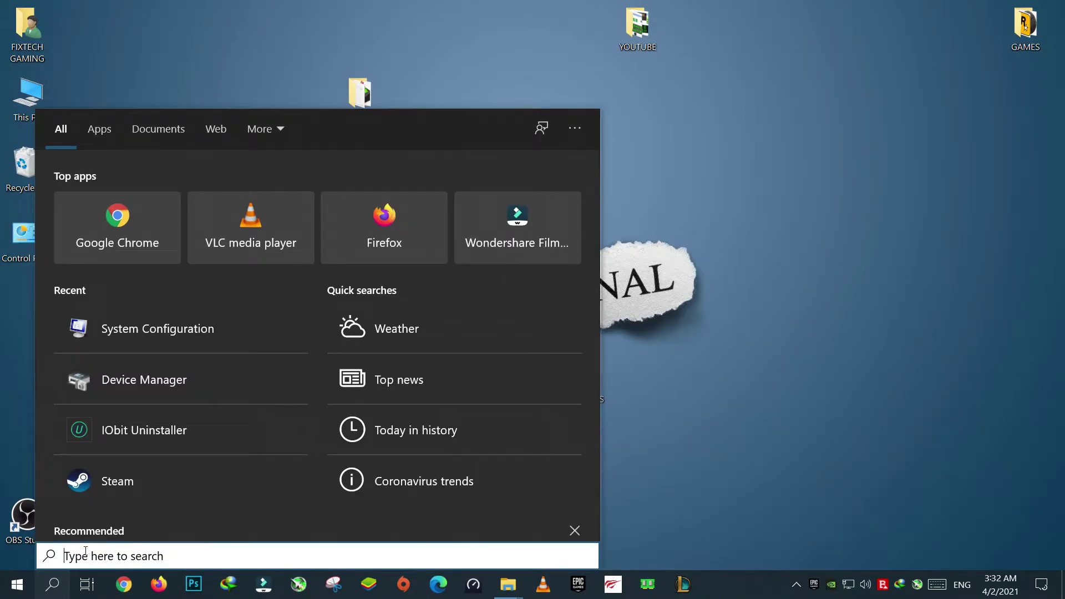
pyautogui.write('msi')
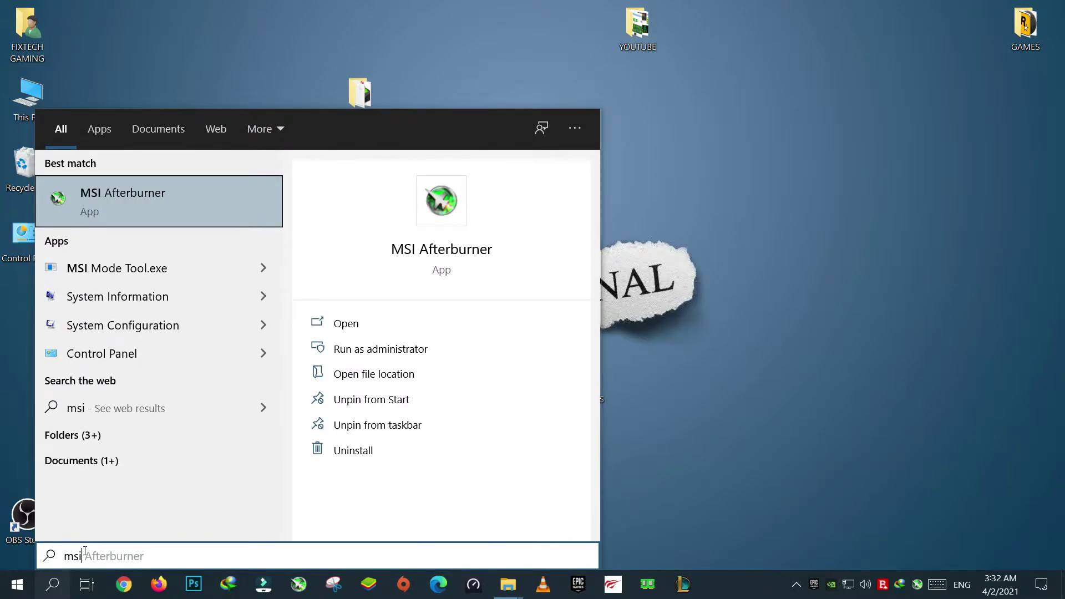
pyautogui.write('con')
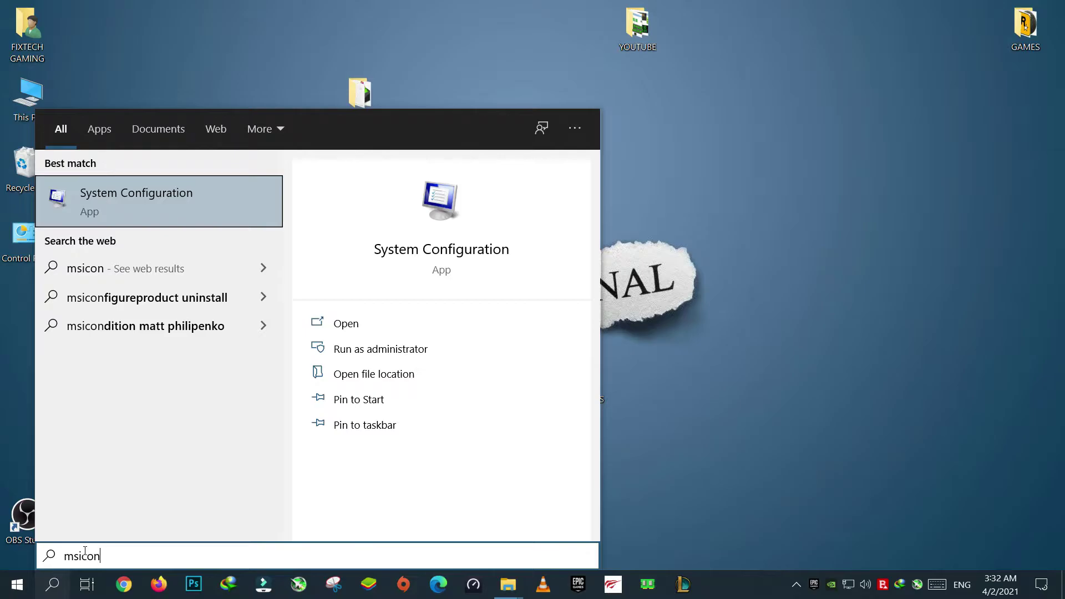
pyautogui.write('fig')
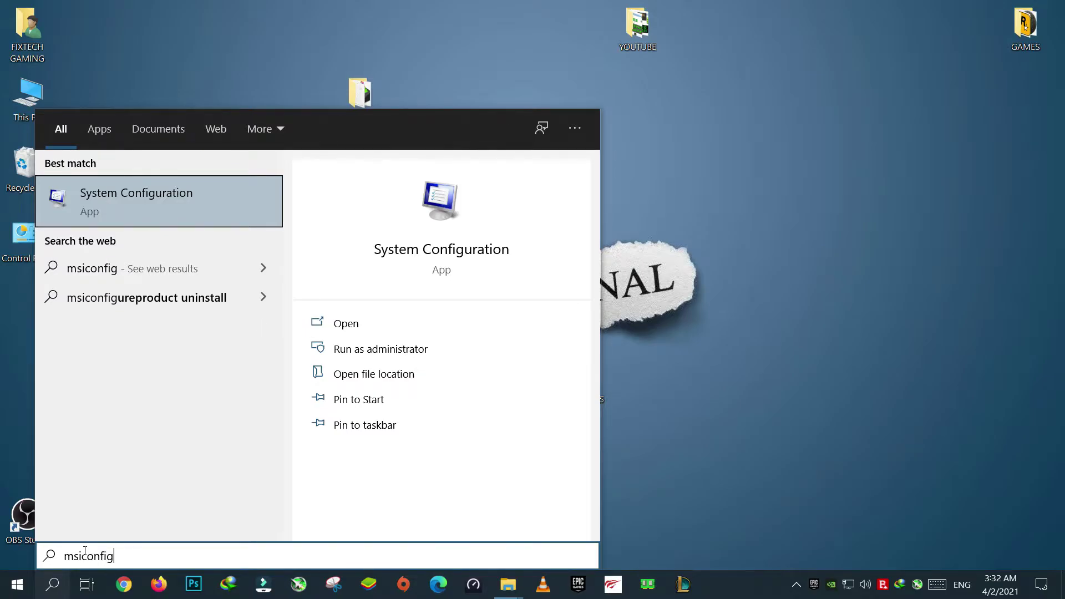
pyautogui.click(185, 217)
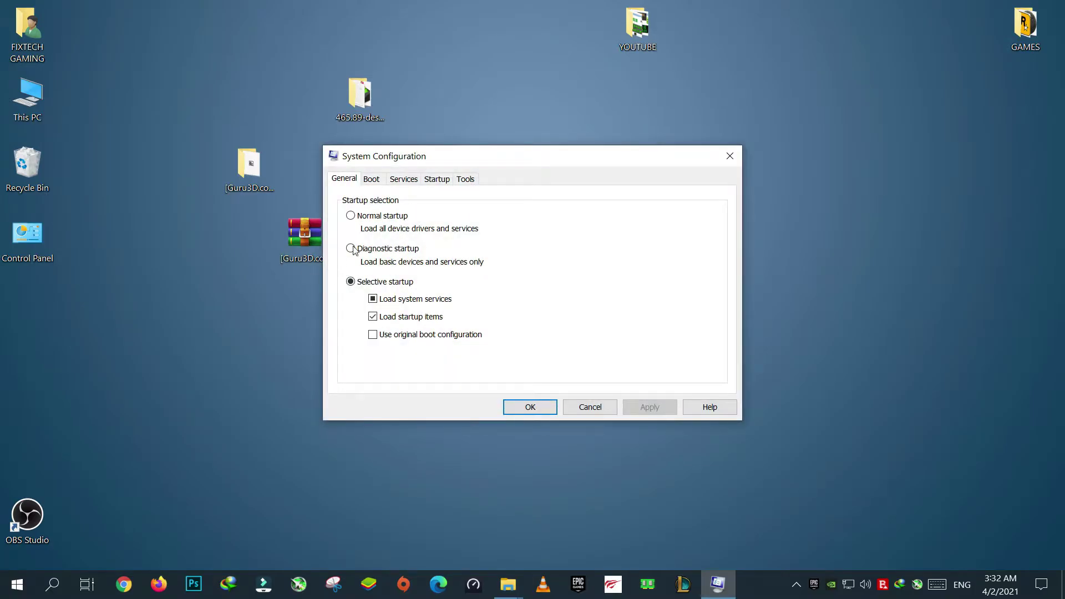
pyautogui.click(373, 183)
pyautogui.click(386, 324)
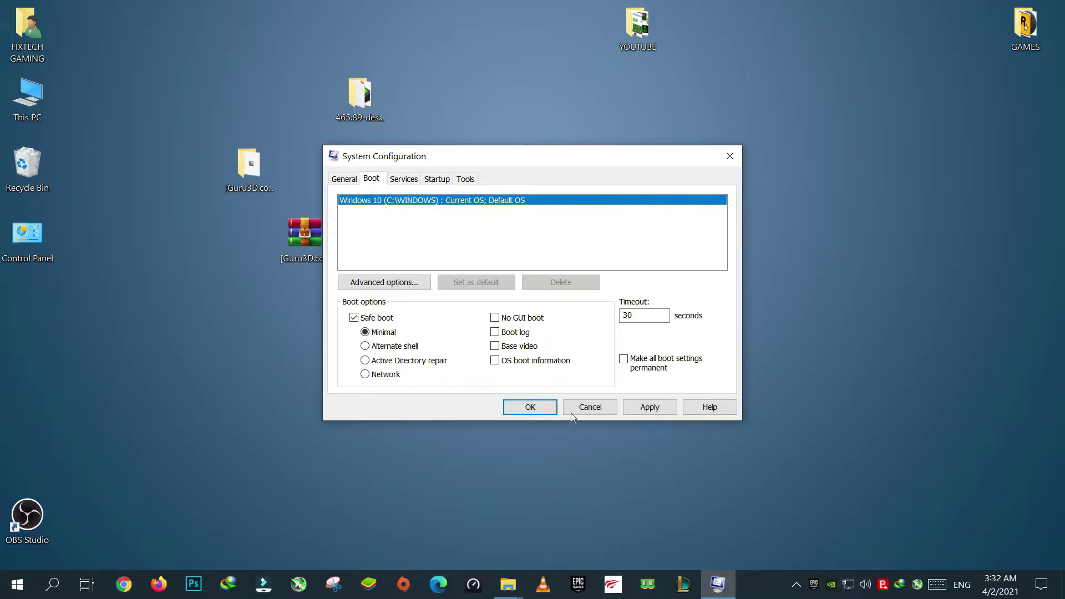
# - Disable the Ethernet adapter in the Control Panel's network connections and close the network windows
pyautogui.click(50, 243)
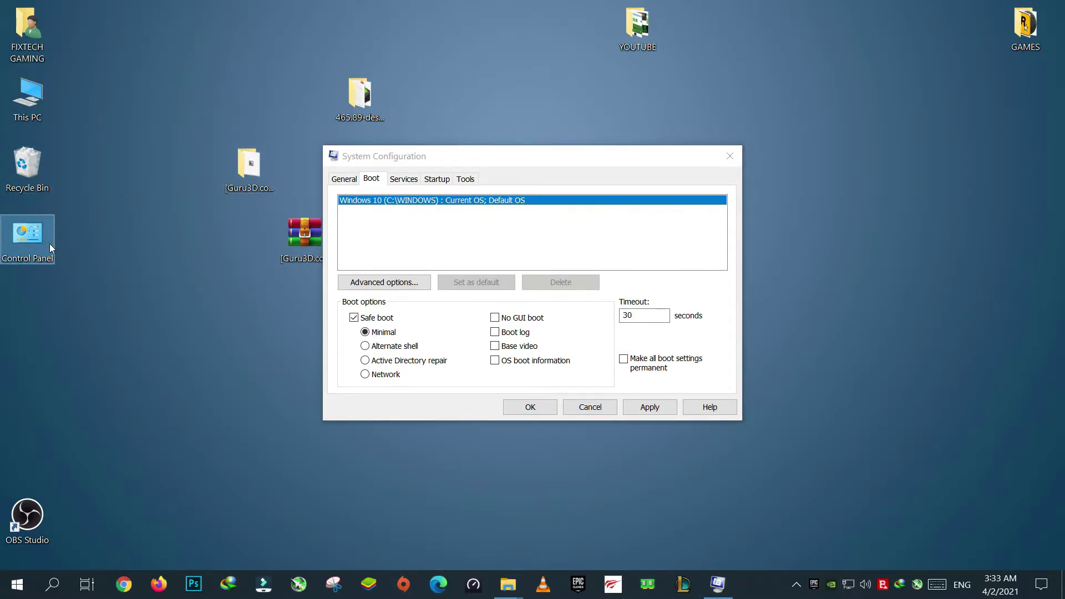
pyautogui.doubleClick(49, 244)
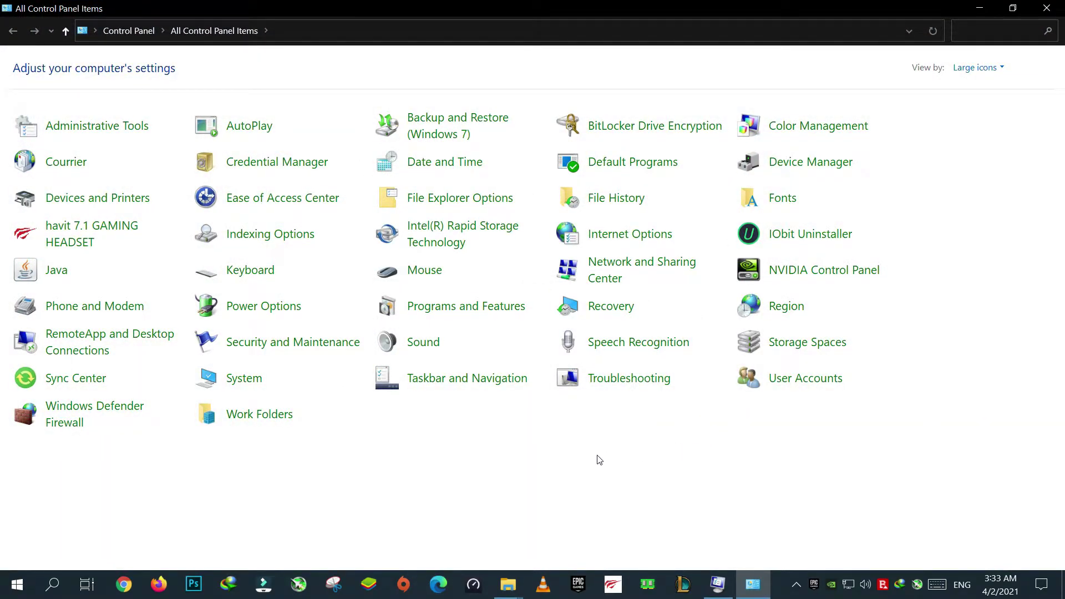
pyautogui.click(640, 268)
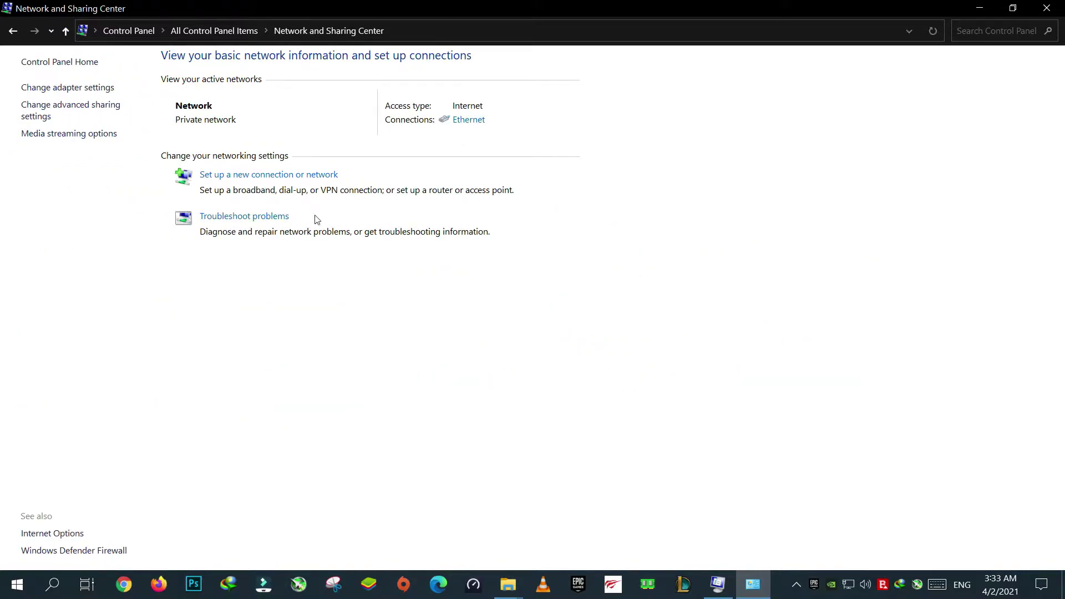
pyautogui.click(62, 88)
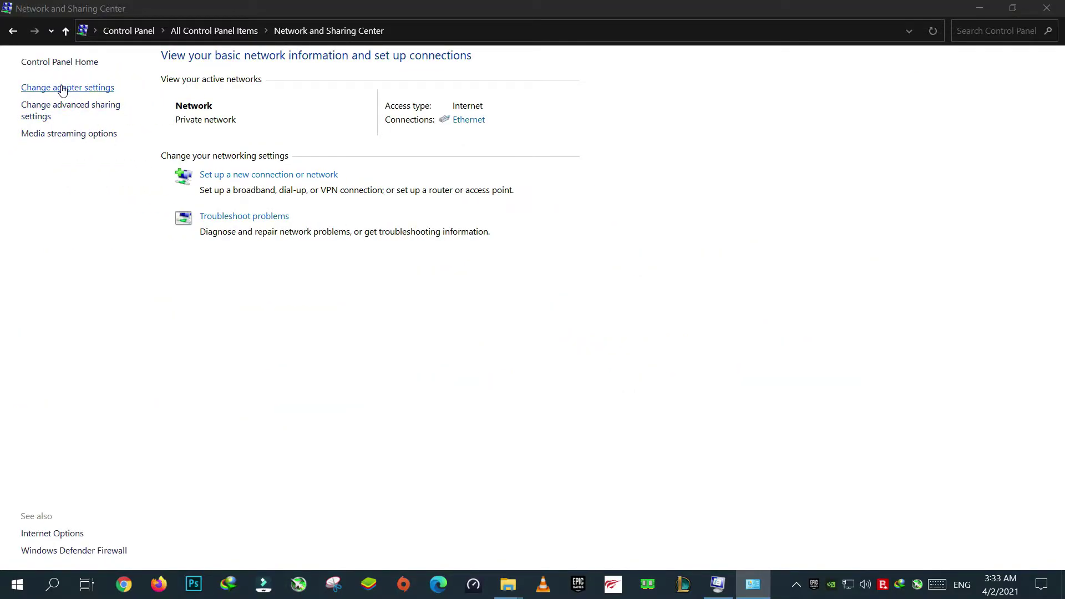
pyautogui.rightClick(69, 95)
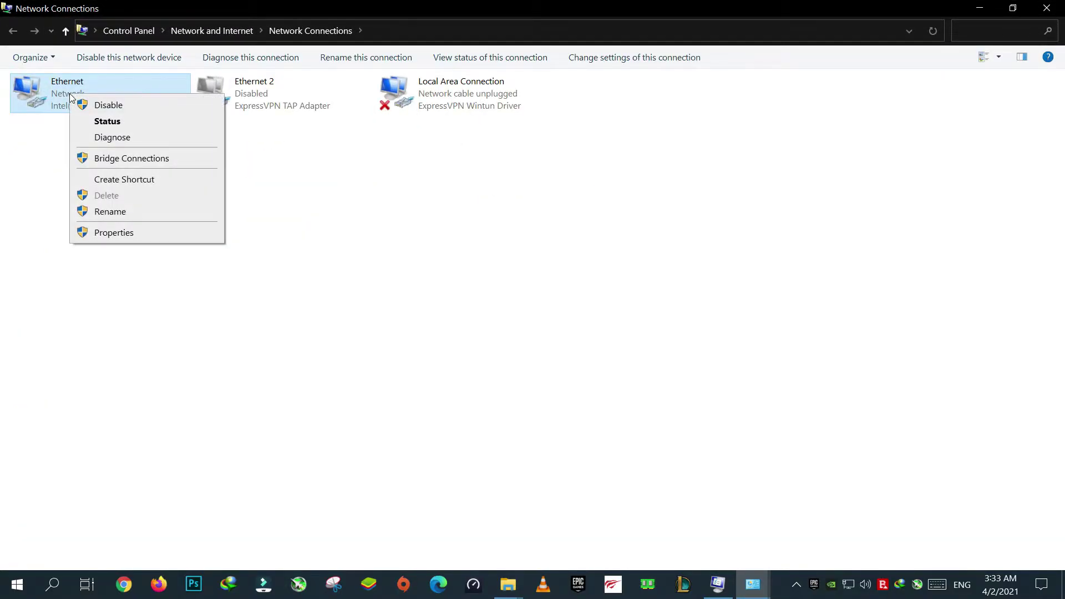
pyautogui.click(100, 108)
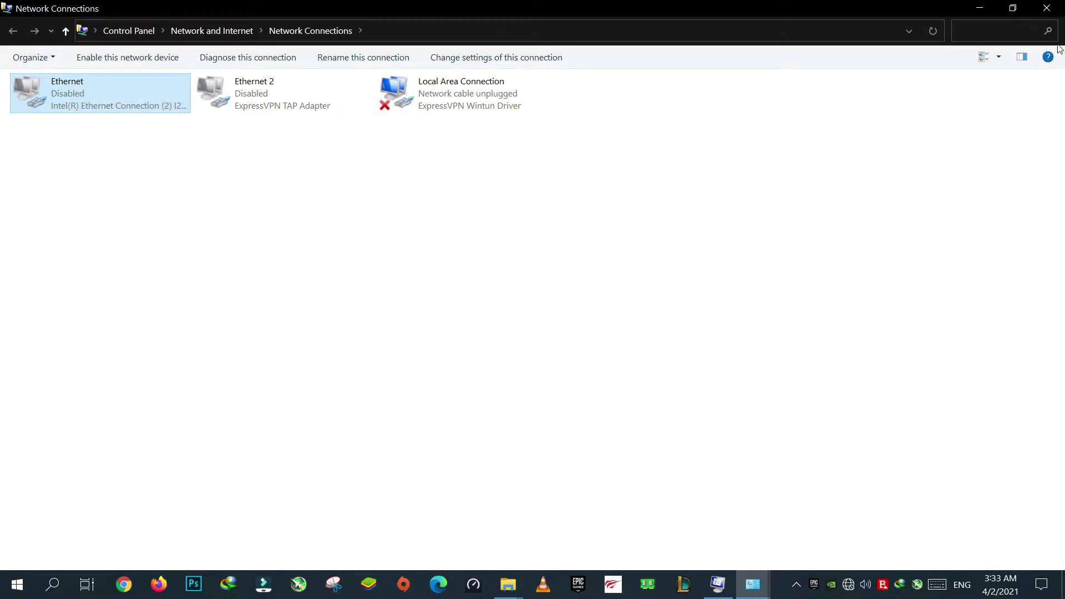
pyautogui.click(1047, 8)
pyautogui.click(1047, 8)
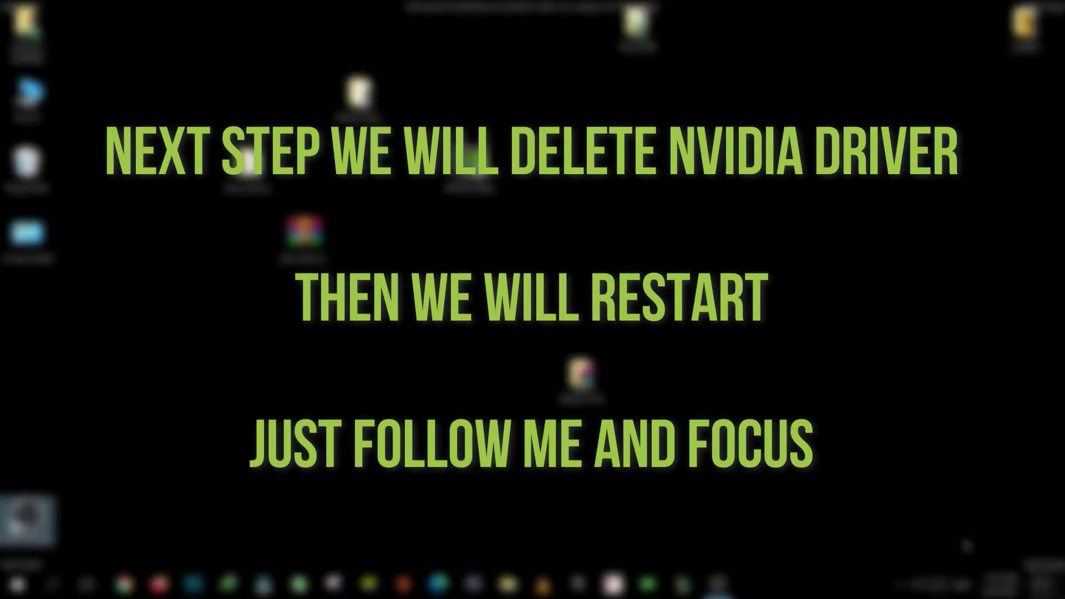
# - Rearrange the DDU archive and its extracted folder on the desktop, and run DDU v18.0.3.8.exe from that folder
pyautogui.moveTo(305, 235); pyautogui.dragTo(583, 172)
pyautogui.moveTo(244, 164); pyautogui.dragTo(304, 311)
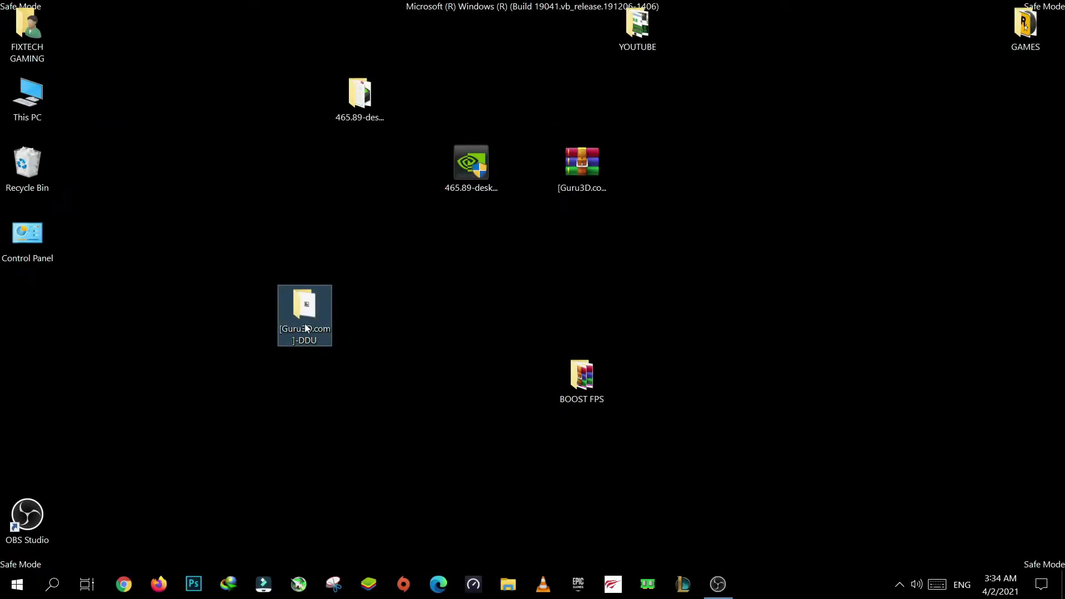
pyautogui.doubleClick(304, 324)
pyautogui.doubleClick(415, 304)
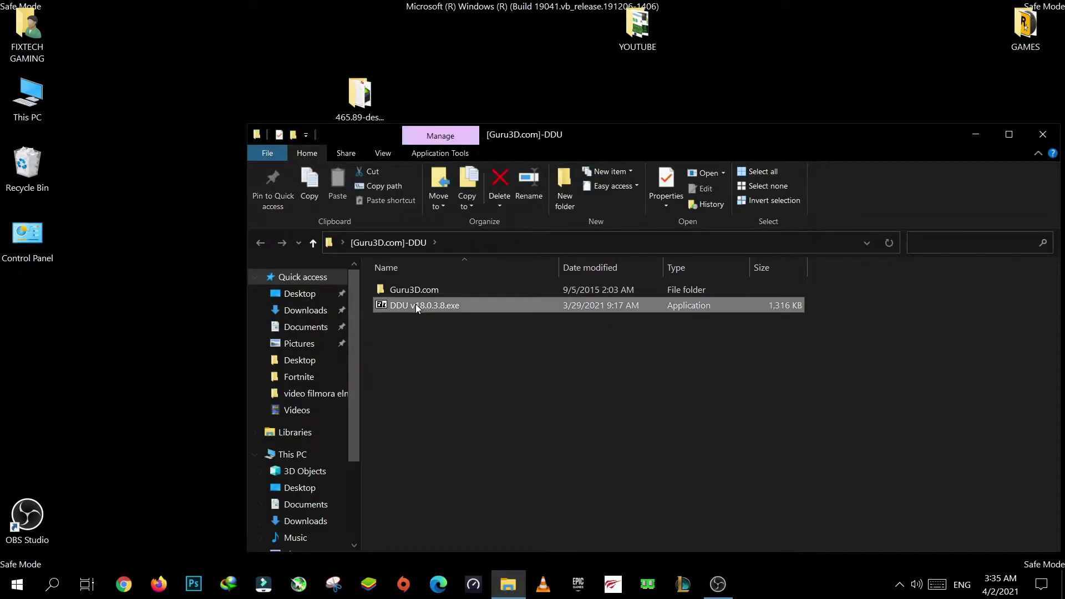
# - Extract DDU v18.0.3.8.exe with 7-Zip into its own "DDU v18.0.3.8" subfolder
pyautogui.click(654, 322)
pyautogui.rightClick(447, 311)
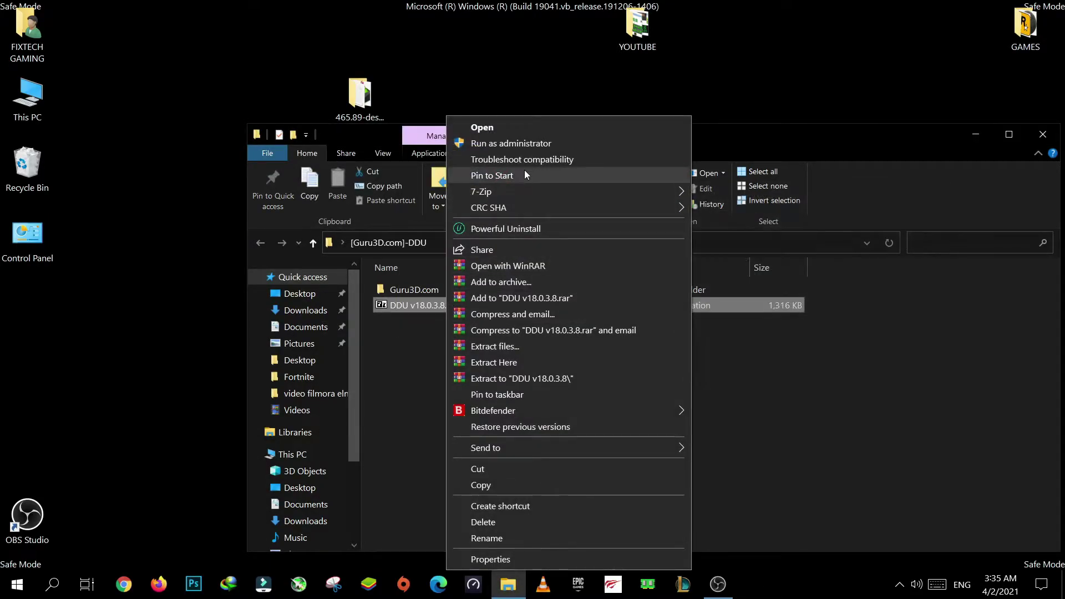
pyautogui.moveTo(518, 190)
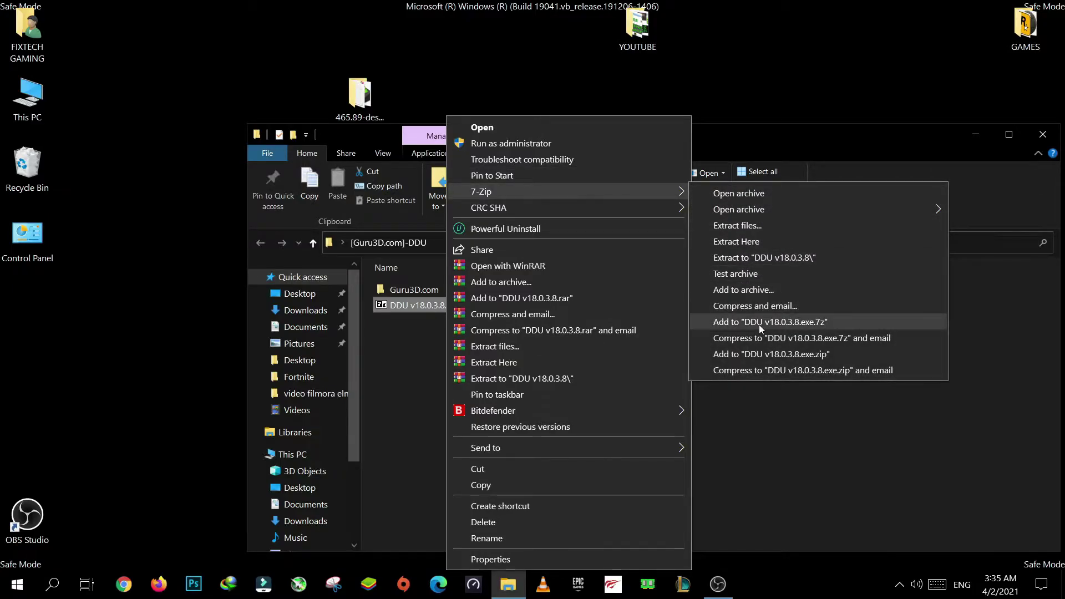
pyautogui.click(741, 258)
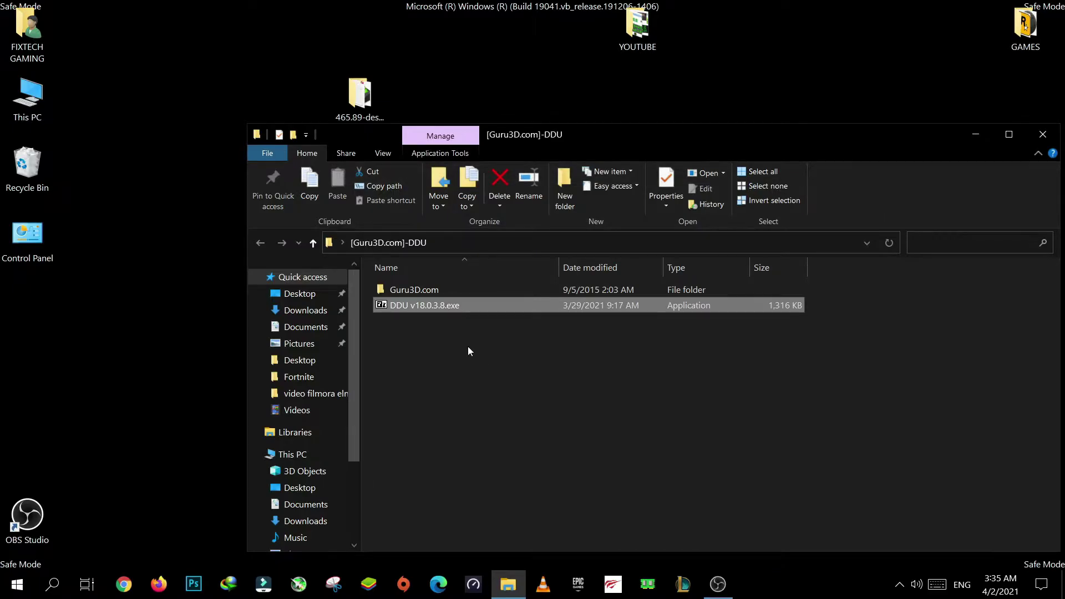
# - Open the extracted DDU v18.0.3.8 folder and run Display Driver Uninstaller.exe as administrator
pyautogui.doubleClick(417, 291)
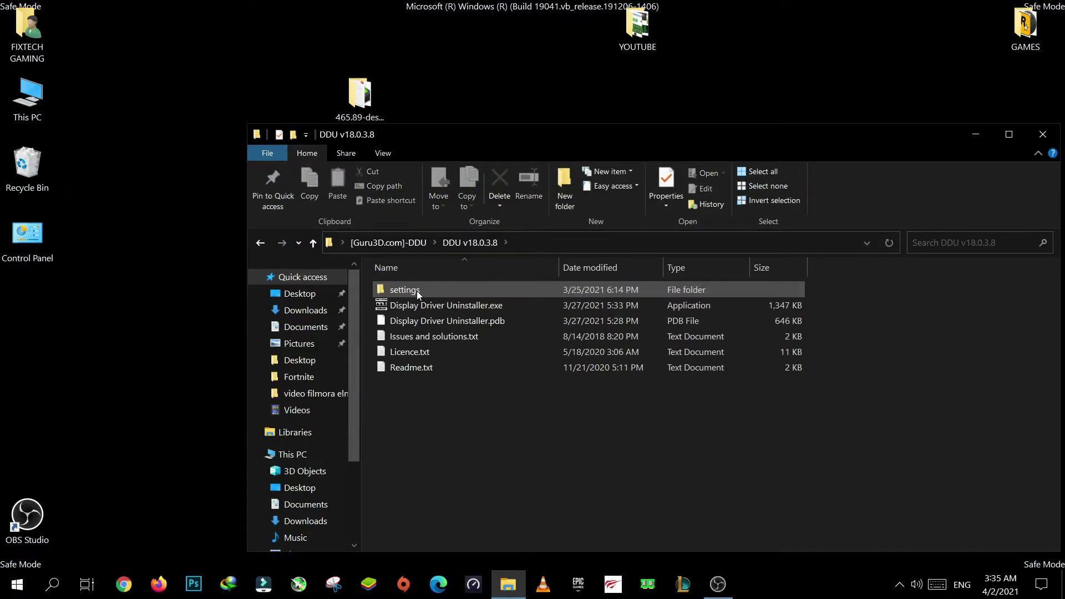
pyautogui.rightClick(430, 305)
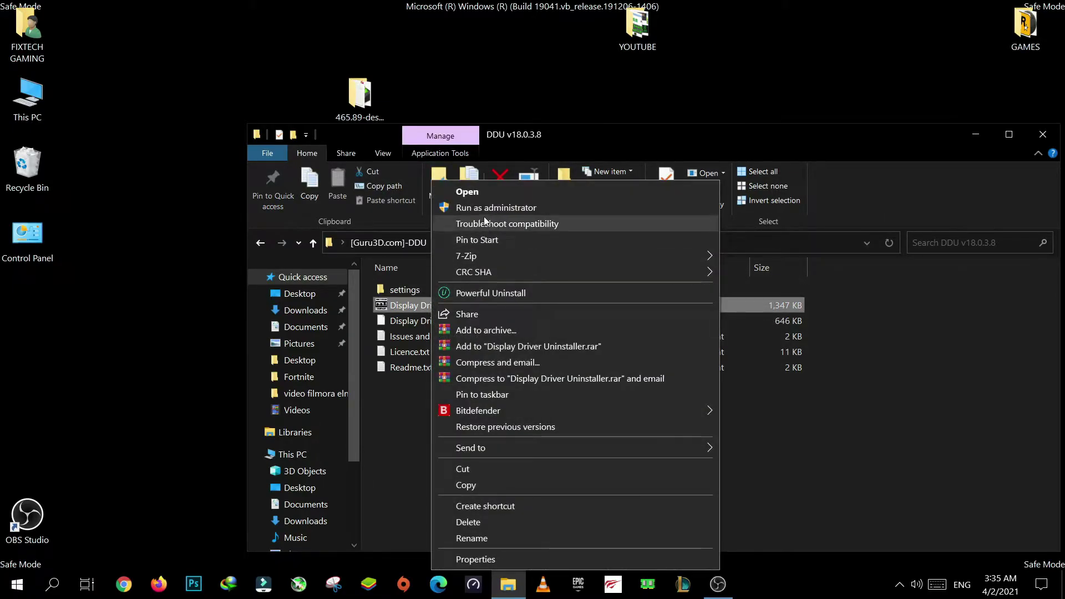
pyautogui.click(483, 209)
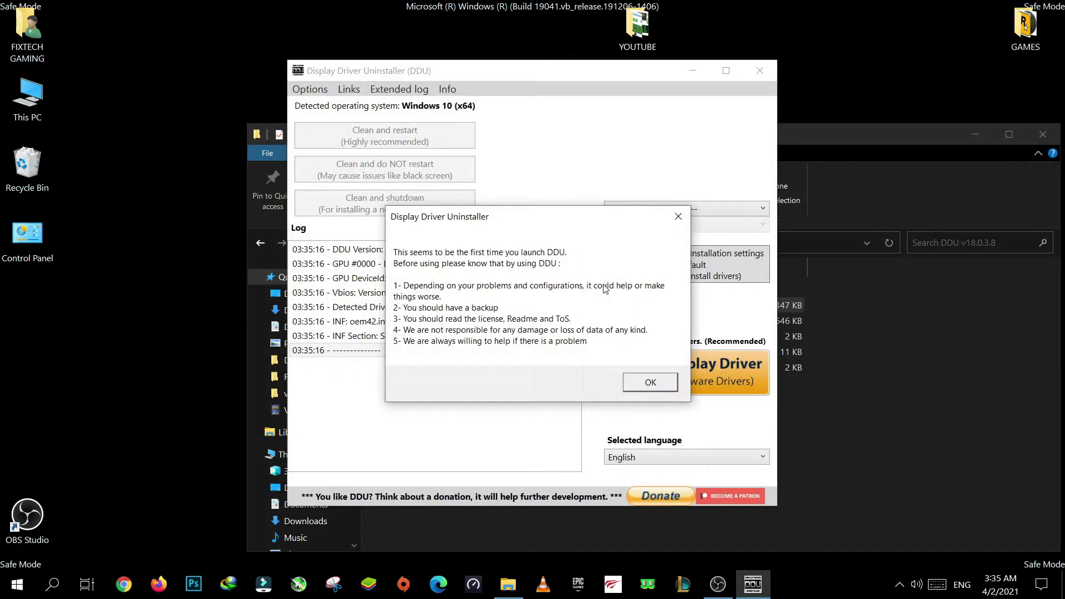
# - Dismiss the first-launch notice, enable Remove PhysX in the NVIDIA specific options and close the options window
pyautogui.click(648, 384)
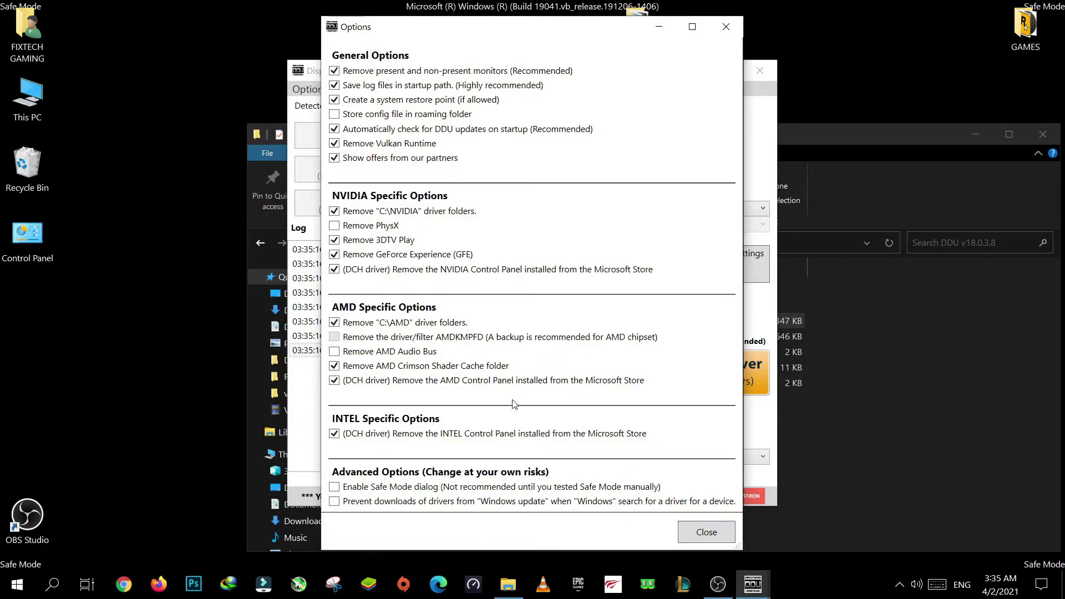
pyautogui.click(336, 226)
pyautogui.click(688, 532)
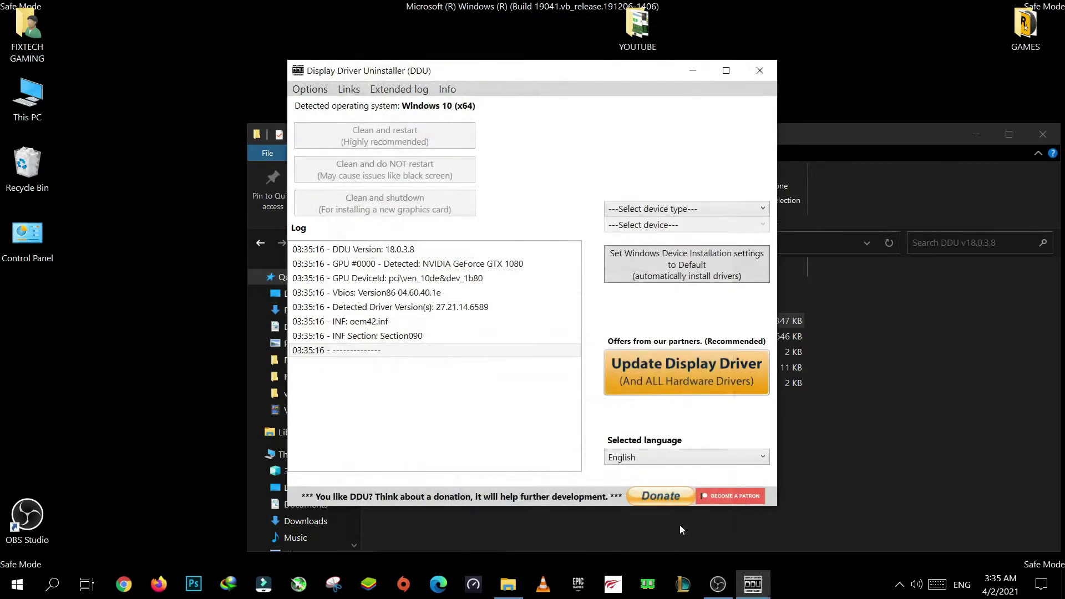
# - Set the device type to GPU and the device to NVIDIA, and run Clean and restart
pyautogui.click(655, 208)
pyautogui.click(630, 255)
pyautogui.click(649, 223)
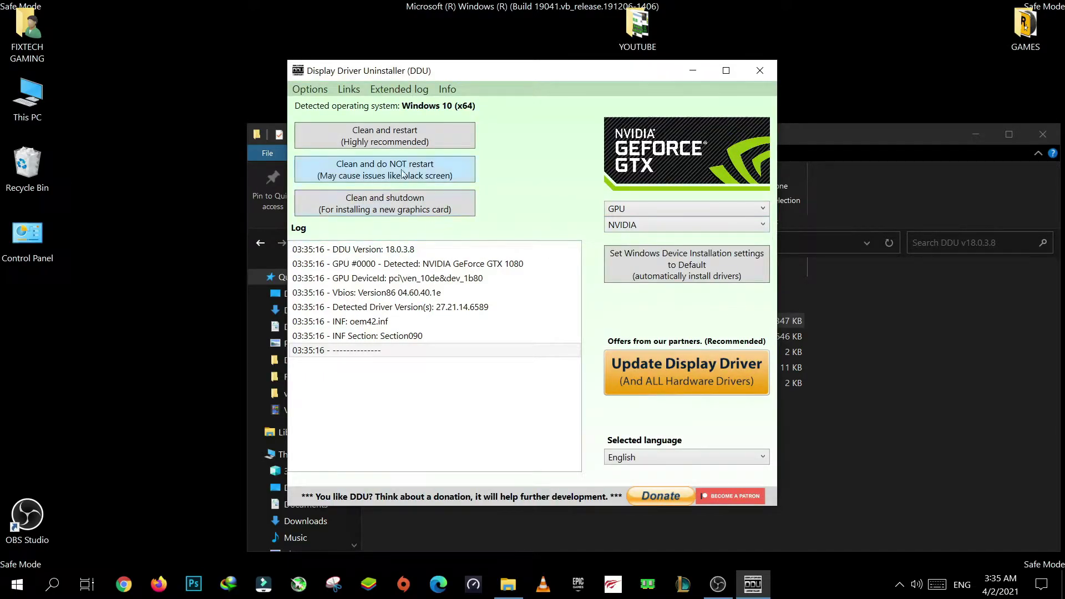
pyautogui.click(389, 140)
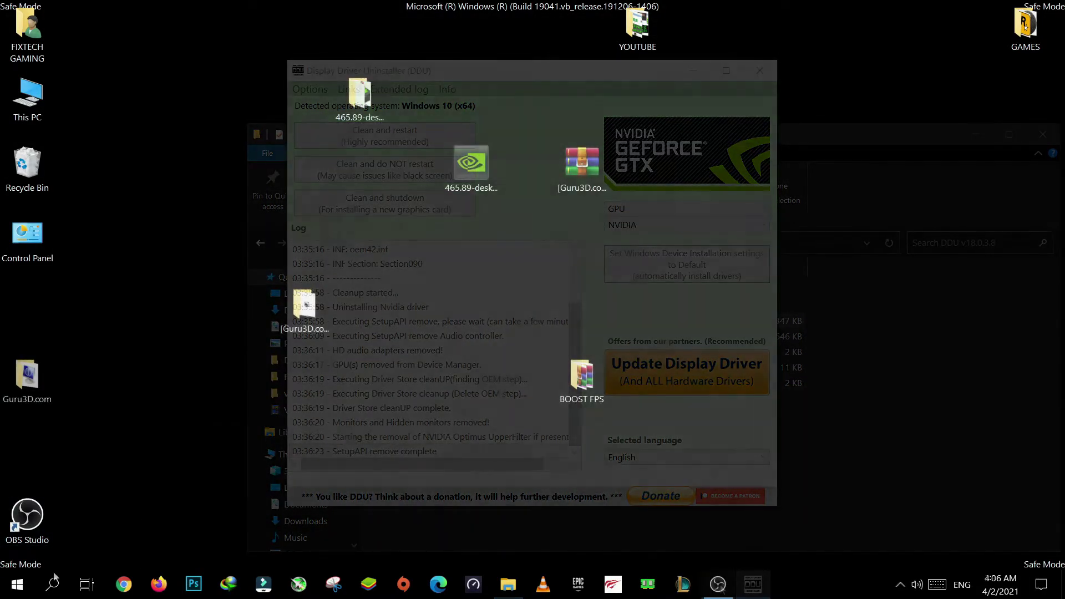
# - Search Windows for msiconfig, turn off Safe boot in System Configuration and restart the computer
pyautogui.click(52, 581)
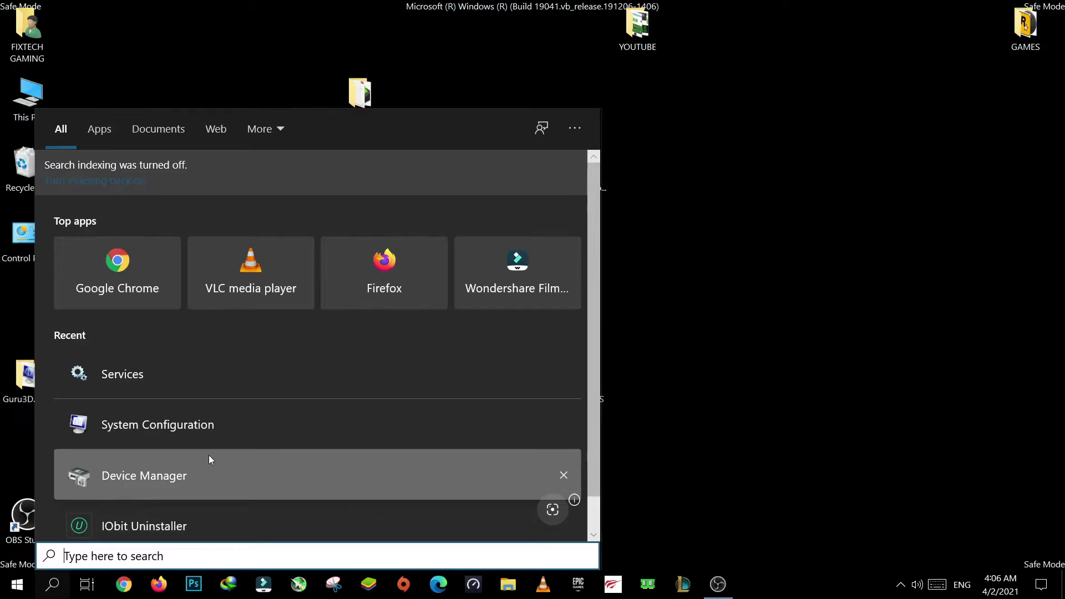
pyautogui.write('ms')
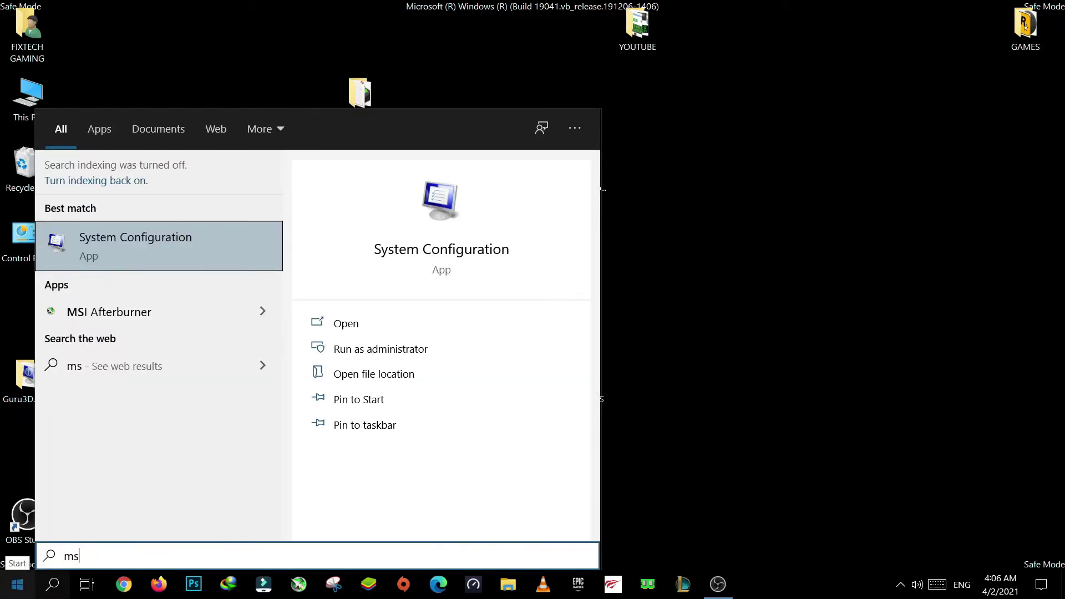
pyautogui.write('iconfig')
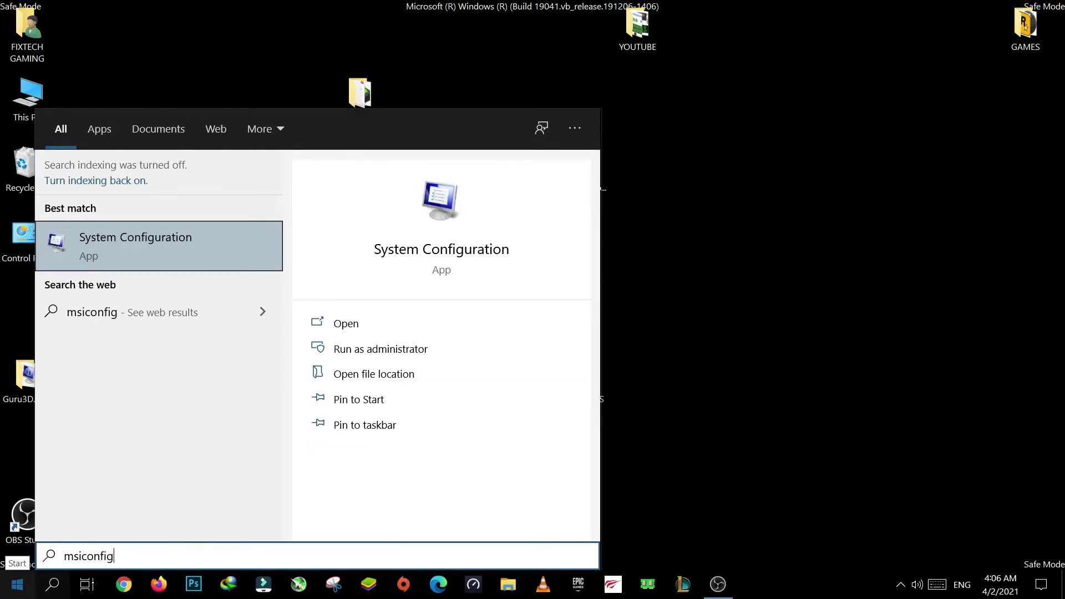
pyautogui.click(141, 242)
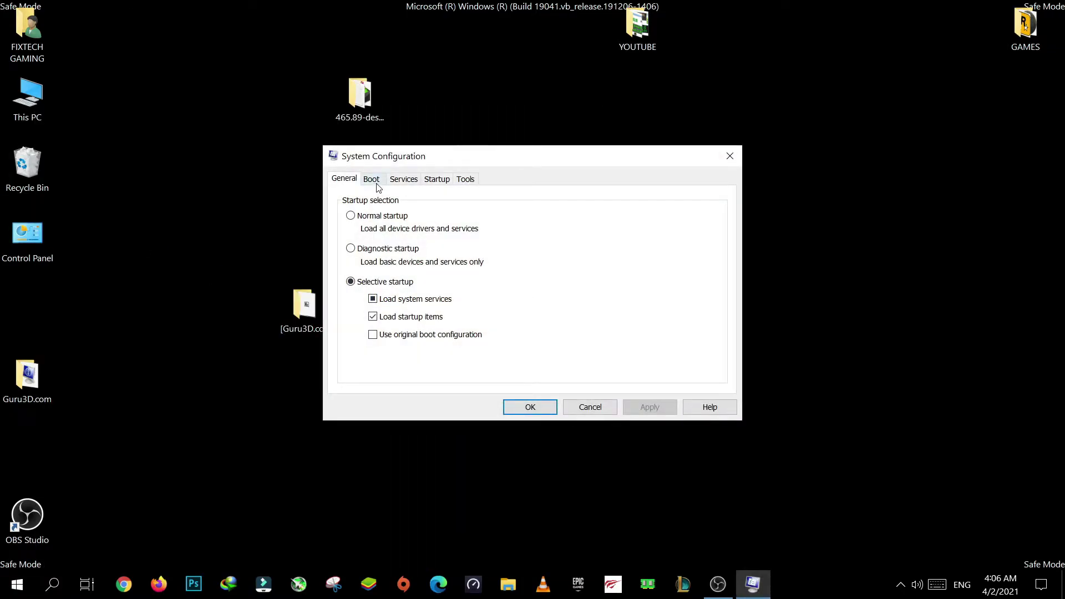
pyautogui.click(377, 185)
pyautogui.click(373, 320)
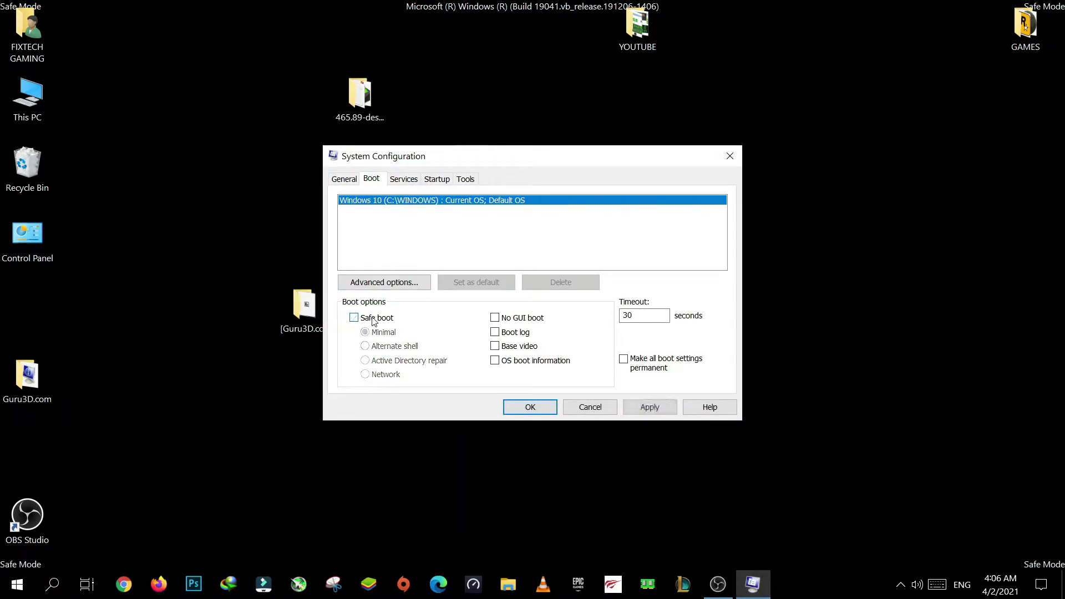
pyautogui.click(538, 411)
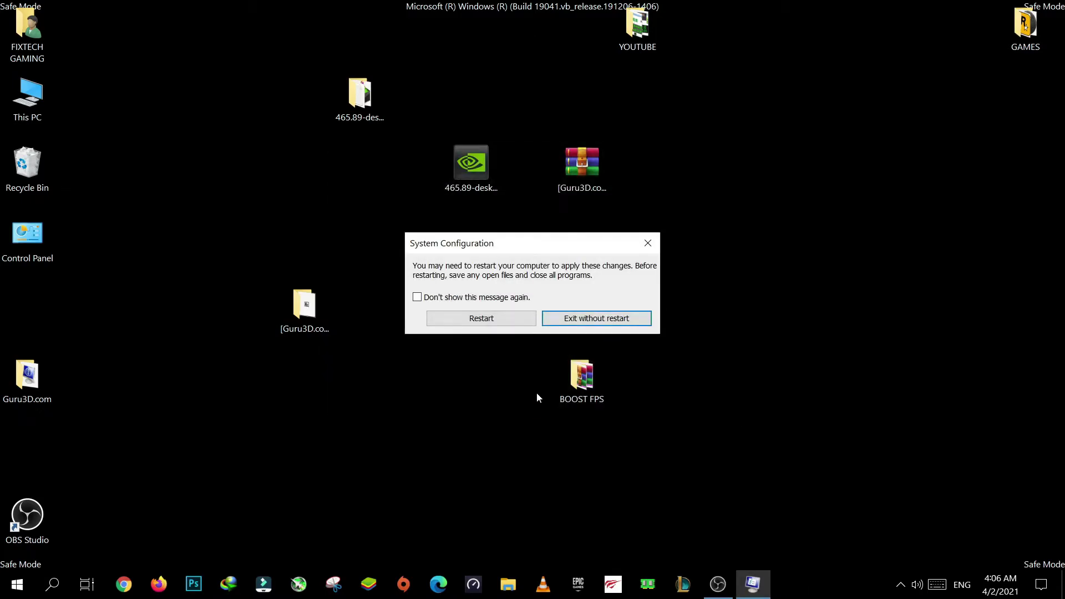
pyautogui.click(481, 317)
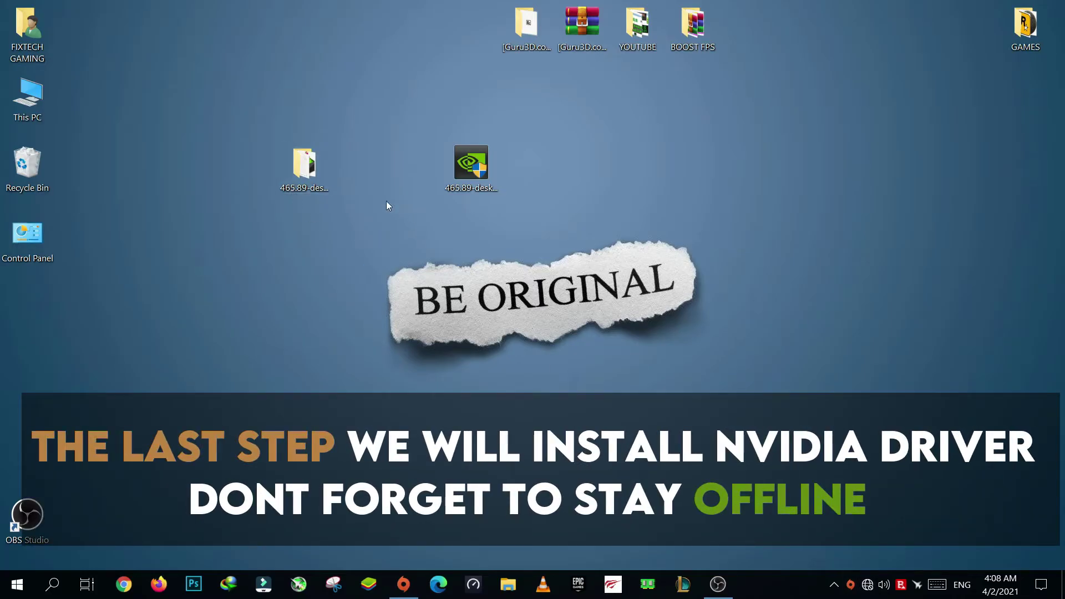
# - Open the extracted 465.89 driver folder, run setup.exe as administrator and minimize the folder window
pyautogui.click(325, 178)
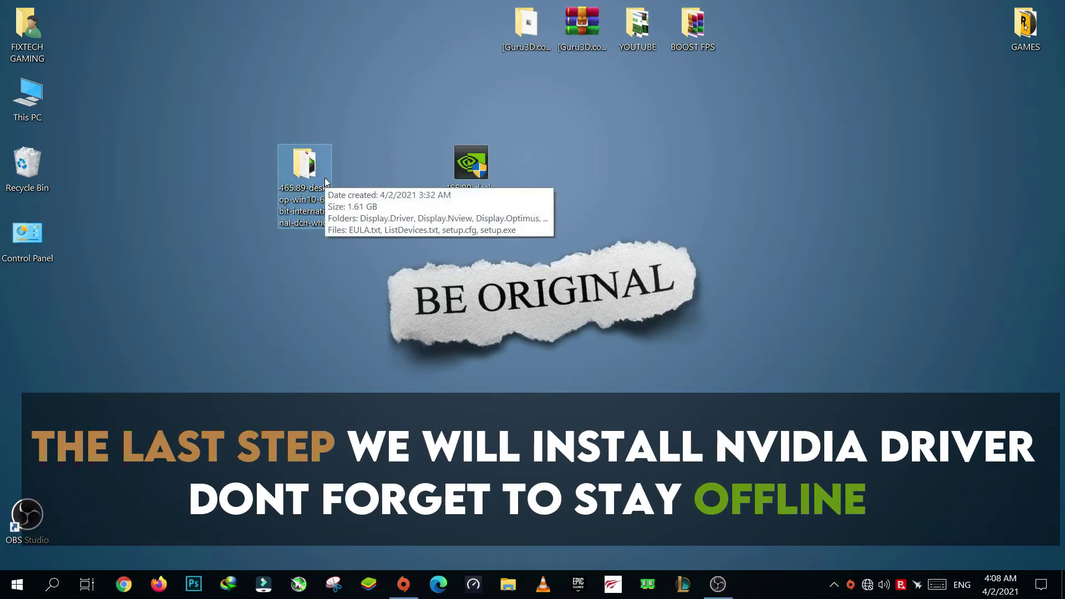
pyautogui.doubleClick(324, 177)
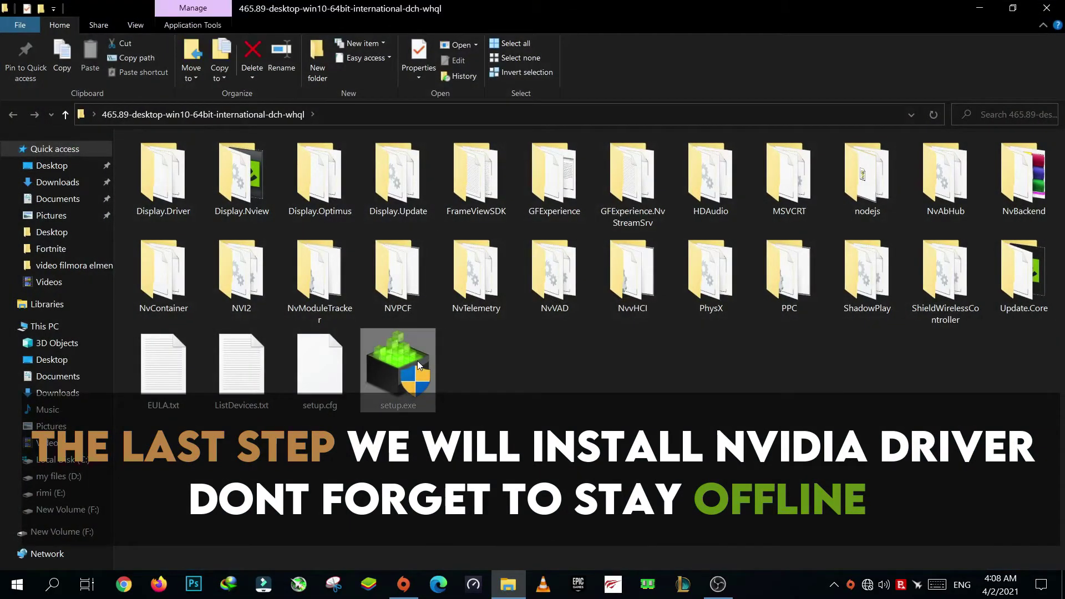
pyautogui.rightClick(417, 361)
pyautogui.click(474, 222)
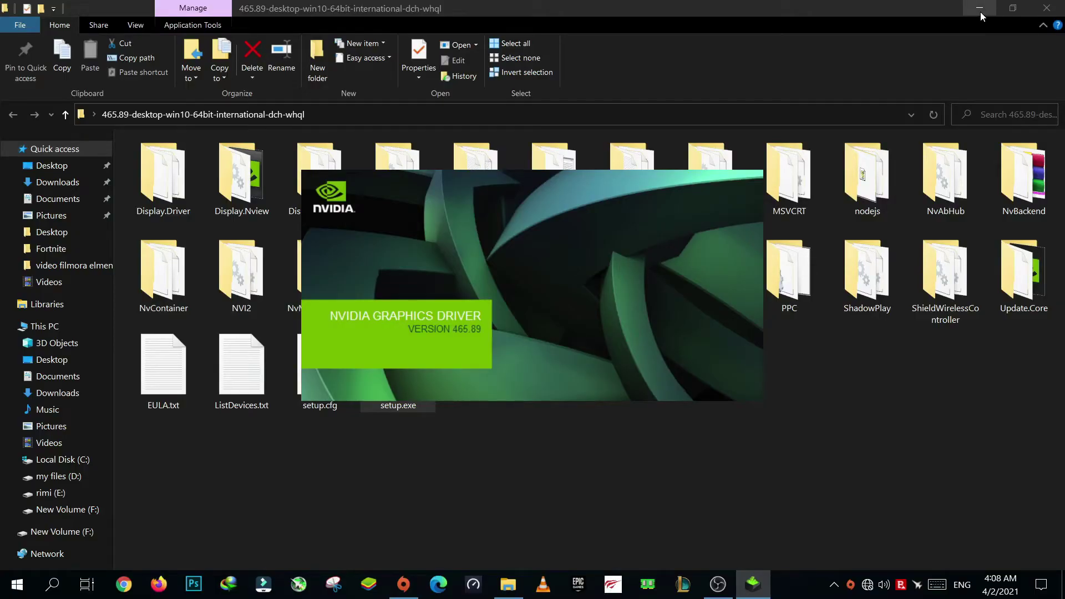
pyautogui.click(979, 9)
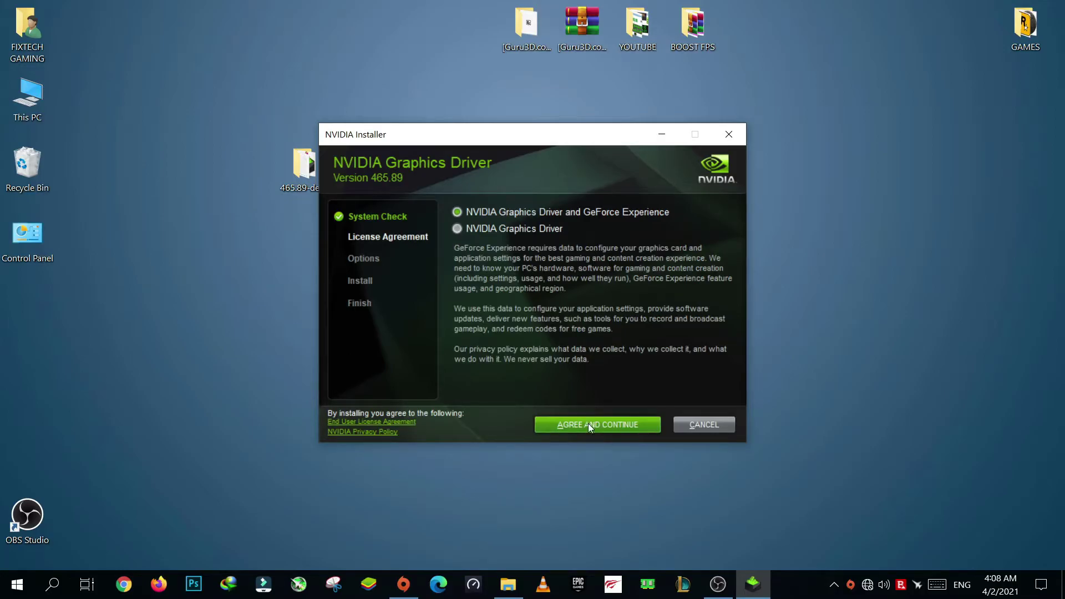
# - Accept the license for NVIDIA Graphics Driver and GeForce Experience and choose the Custom (Advanced) installation
pyautogui.click(585, 425)
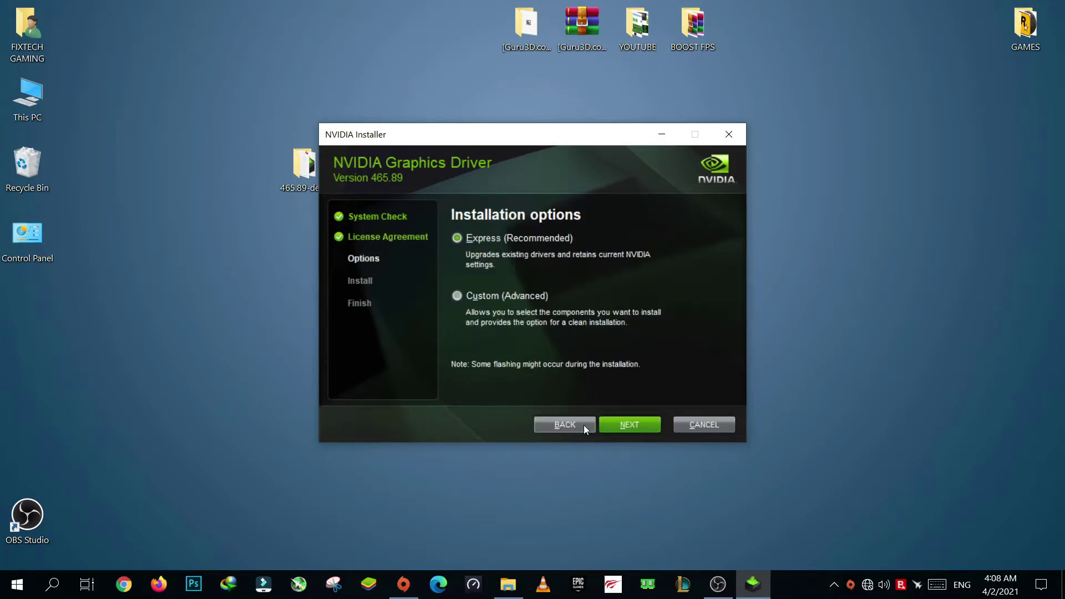
pyautogui.click(497, 294)
pyautogui.click(635, 426)
# - Enable a clean installation, deselect HD Audio Driver and PhysX System Software, and start installing the driver
pyautogui.click(518, 347)
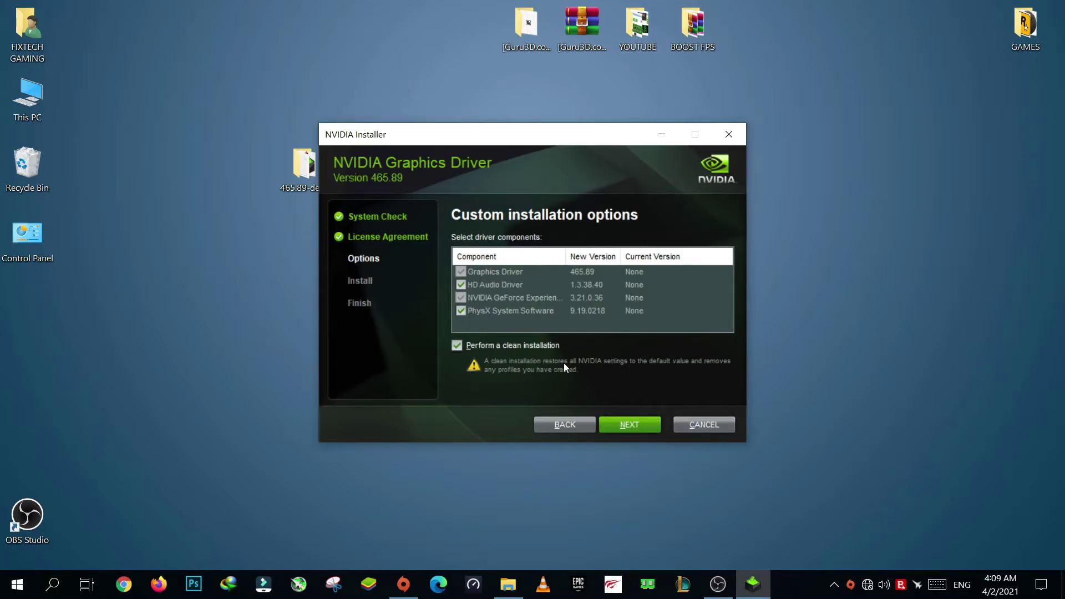
pyautogui.click(463, 283)
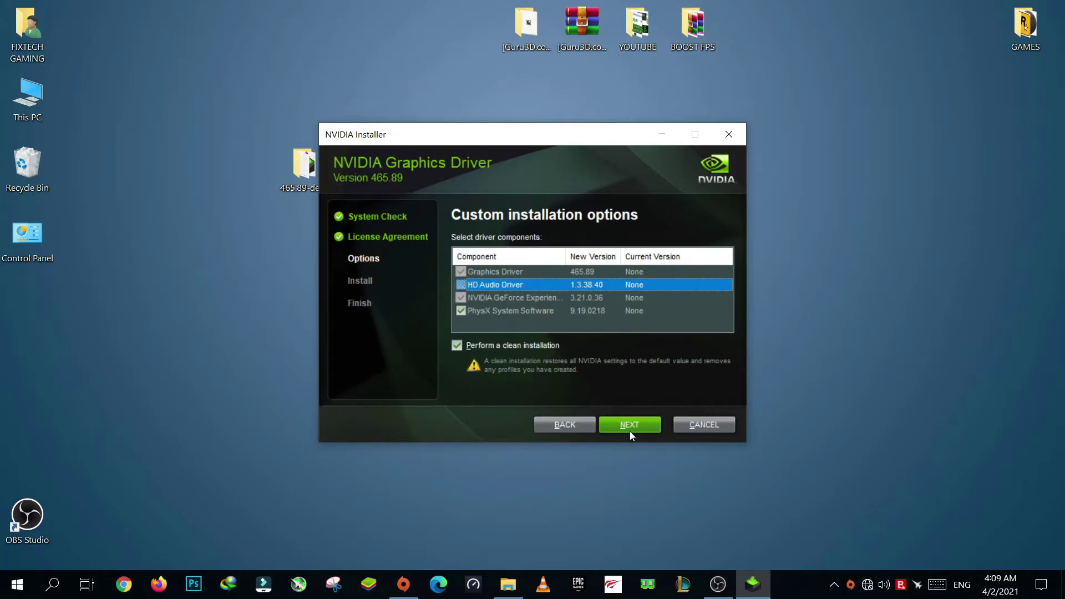
pyautogui.click(464, 312)
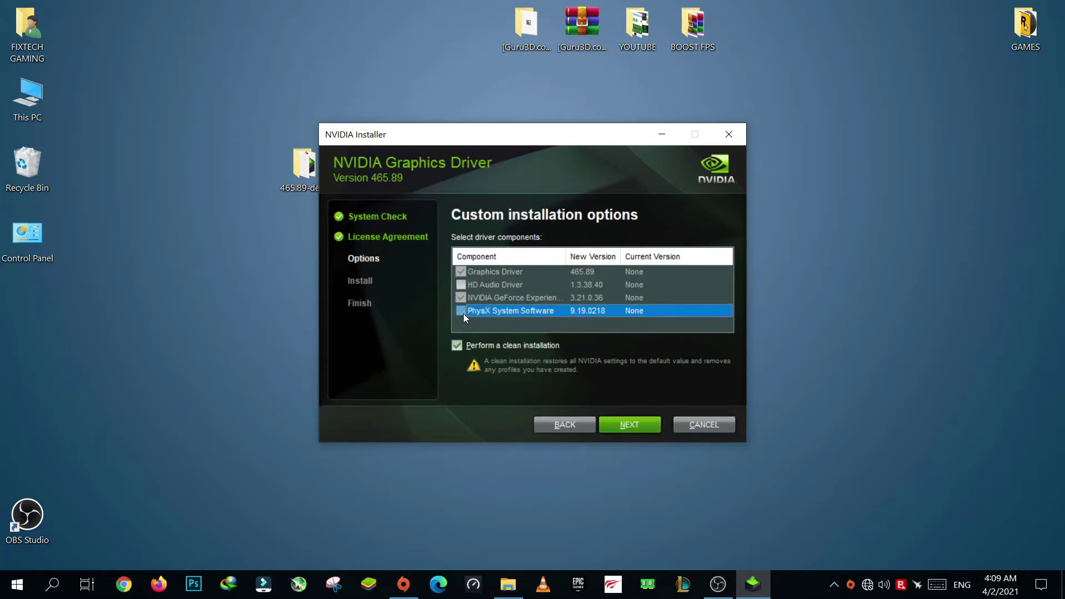
pyautogui.click(631, 427)
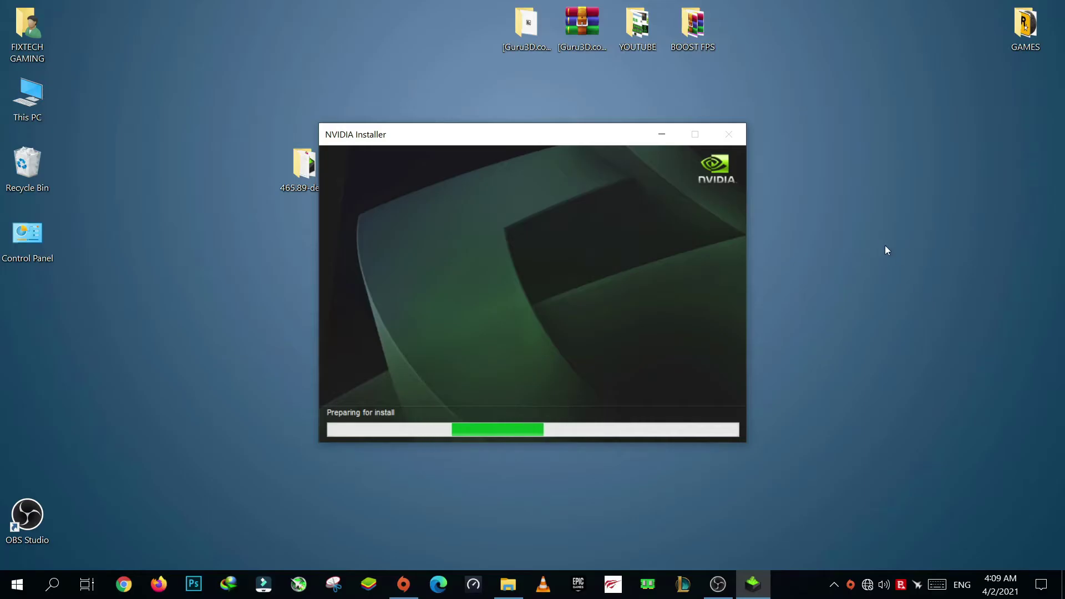
pyautogui.rightClick(863, 174)
pyautogui.click(874, 218)
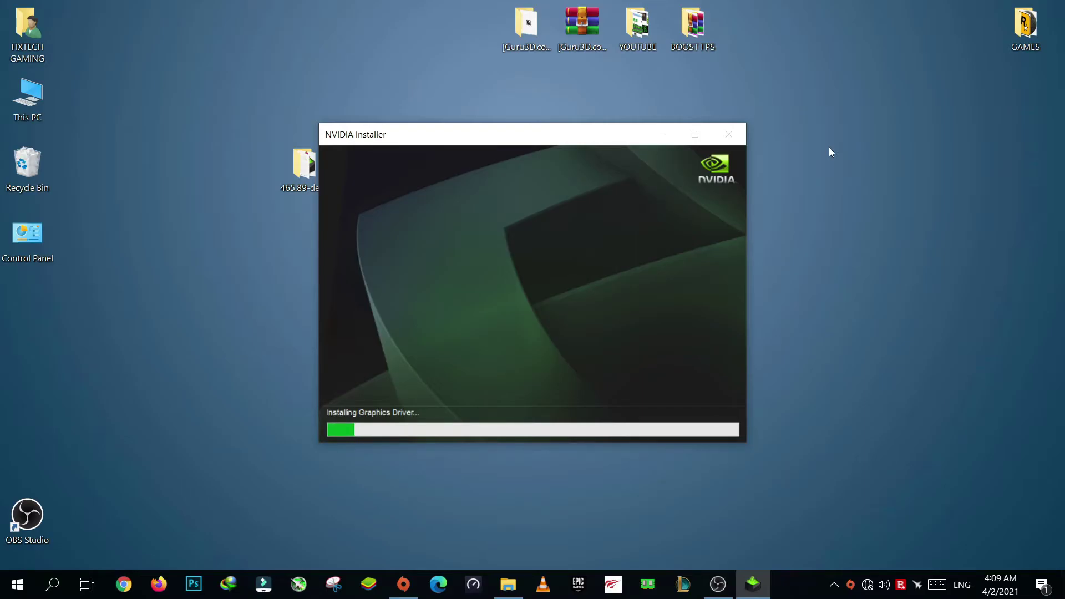
pyautogui.click(717, 584)
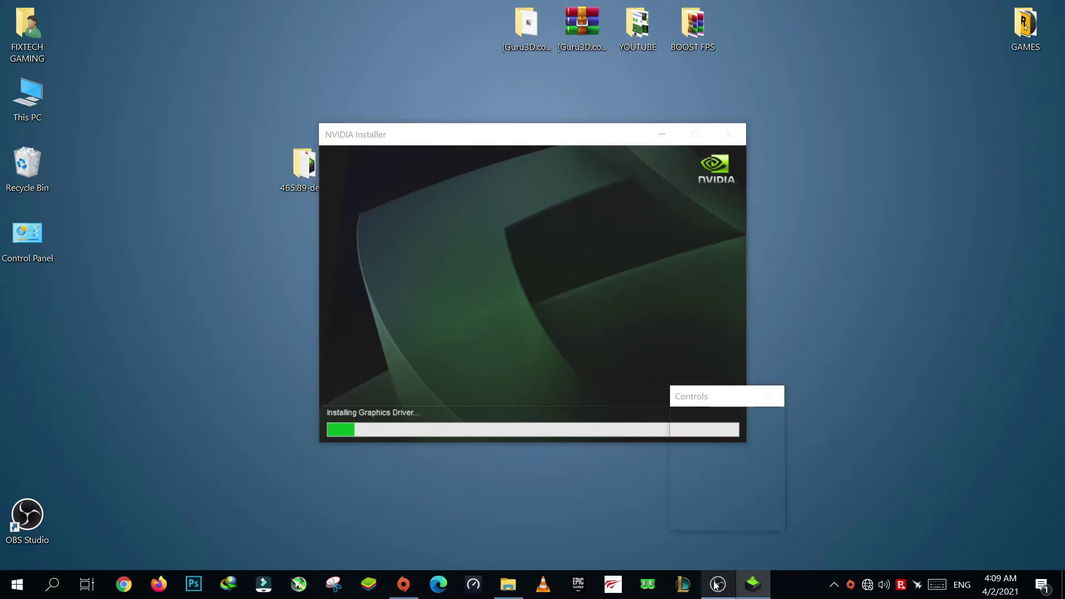
pyautogui.click(726, 436)
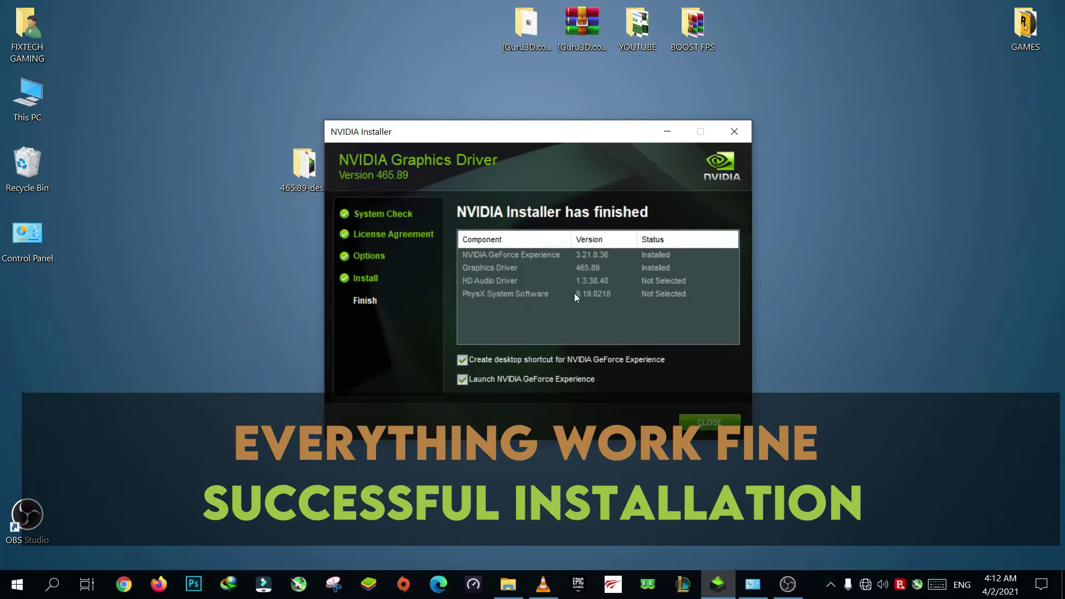
# - Turn off launching NVIDIA GeForce Experience, keep the desktop shortcut option enabled and close the finished installer
pyautogui.click(478, 362)
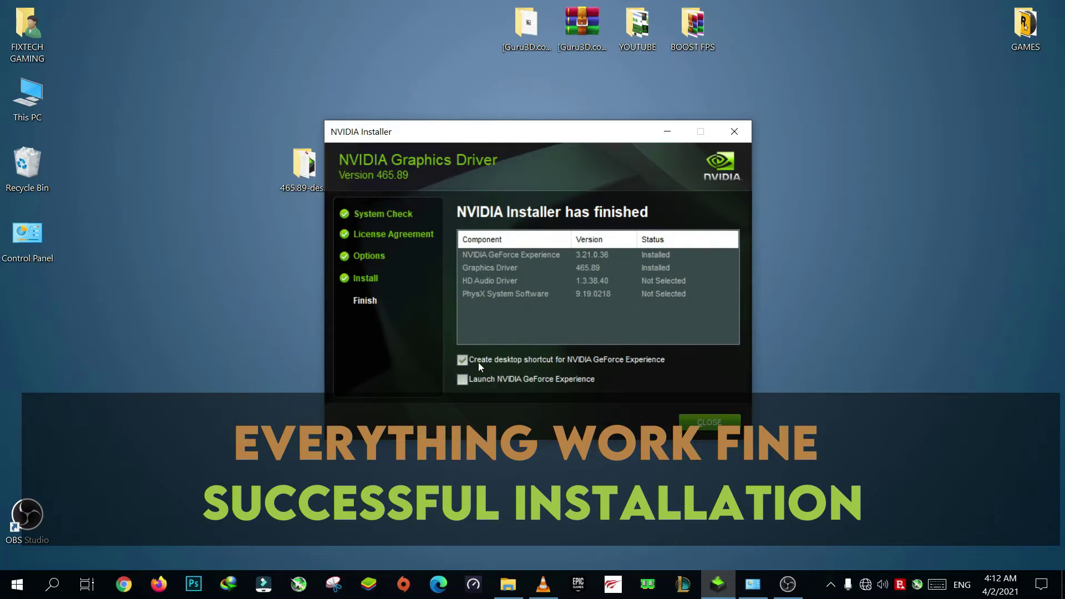
pyautogui.click(731, 421)
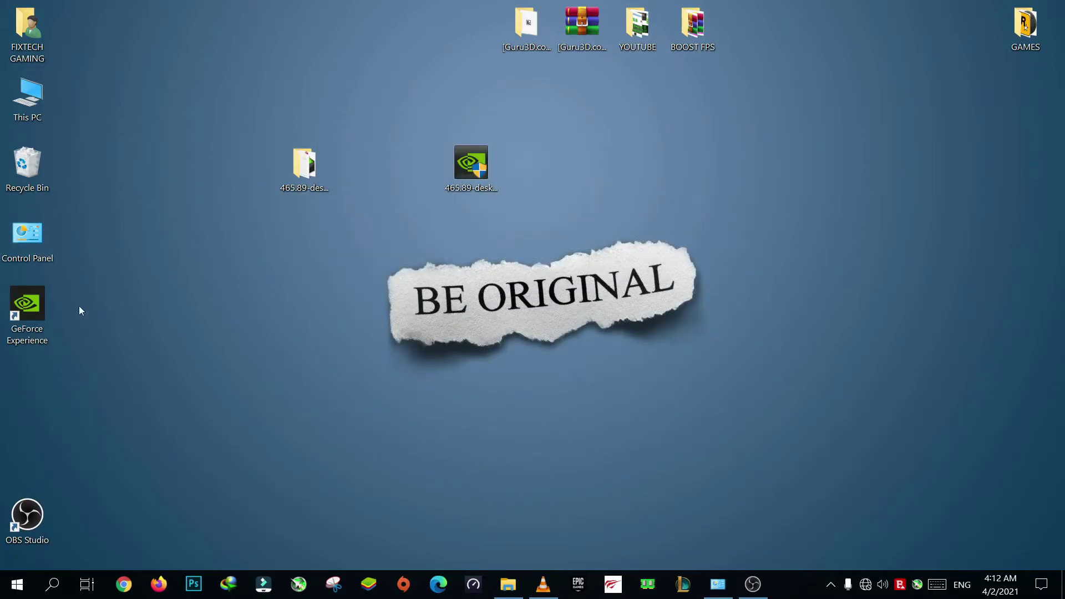
# - Enable the Ethernet adapter again in the Control Panel's network connections
pyautogui.doubleClick(47, 234)
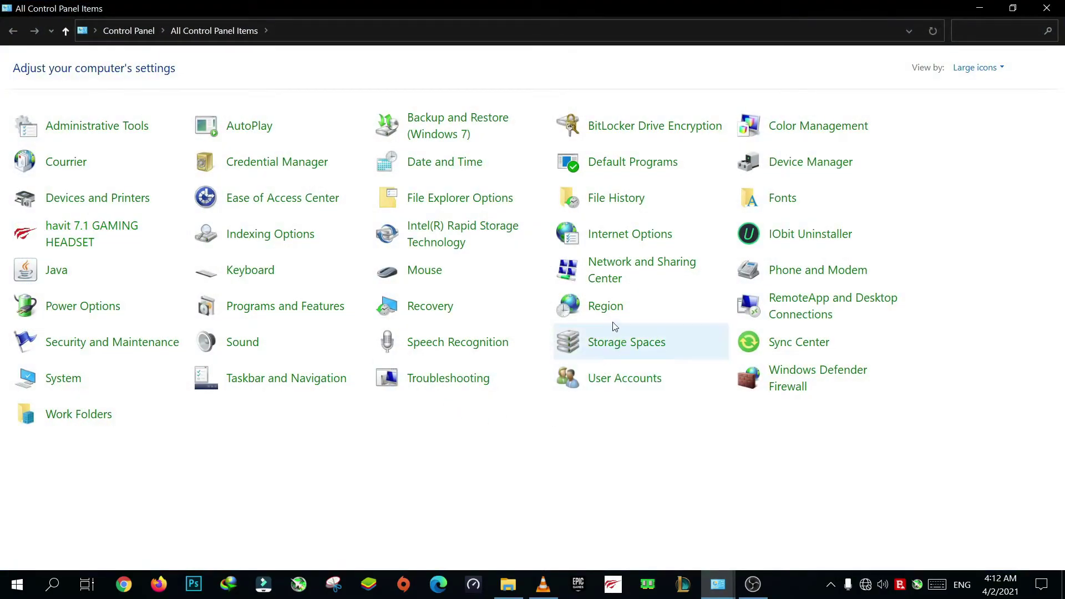
pyautogui.click(611, 275)
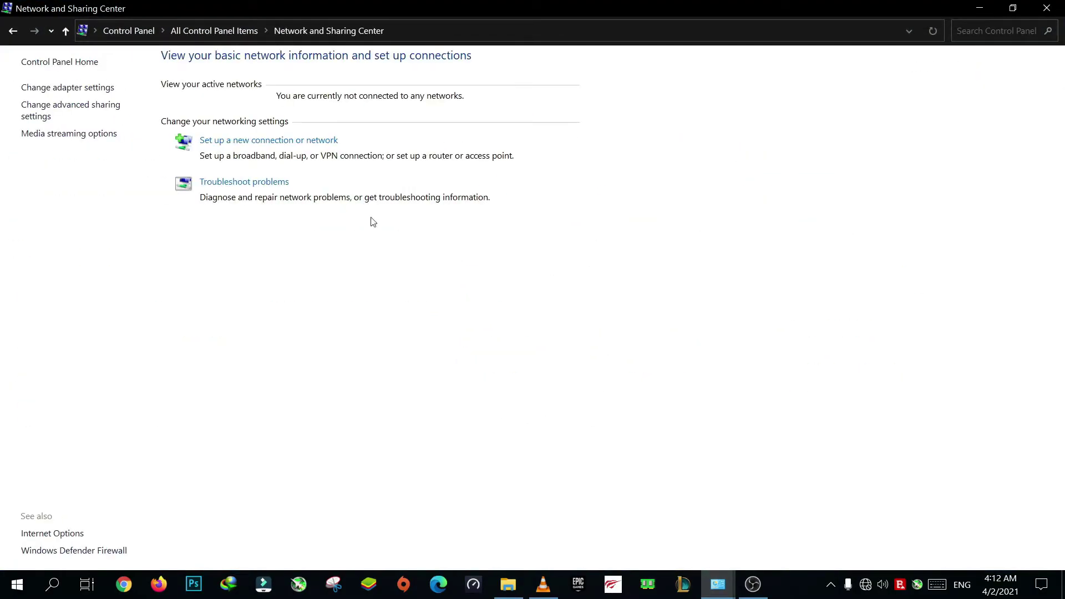
pyautogui.click(61, 87)
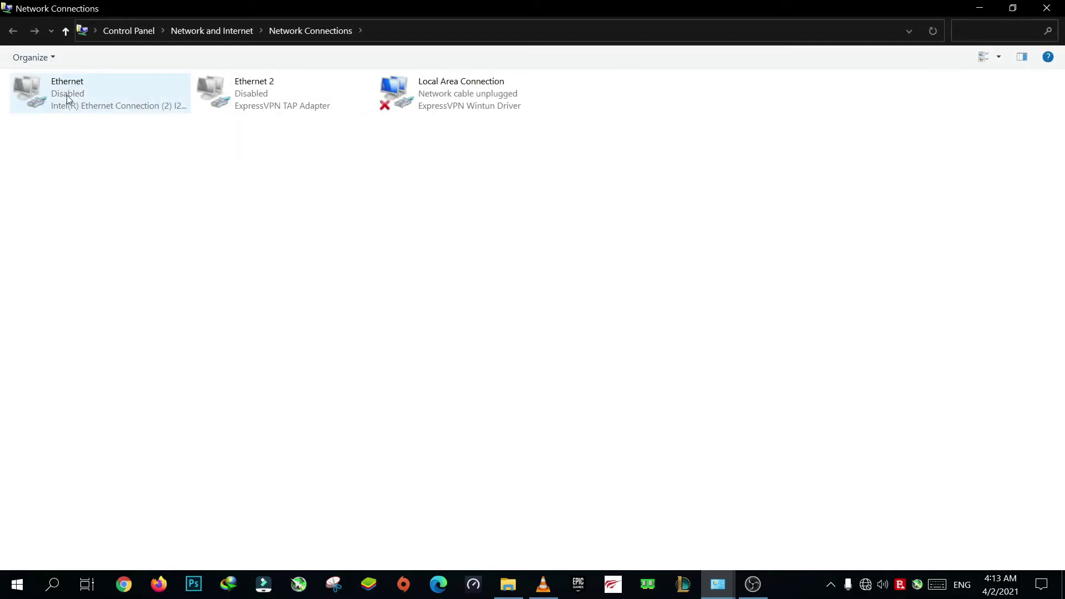
pyautogui.click(73, 95)
pyautogui.rightClick(73, 95)
pyautogui.click(108, 108)
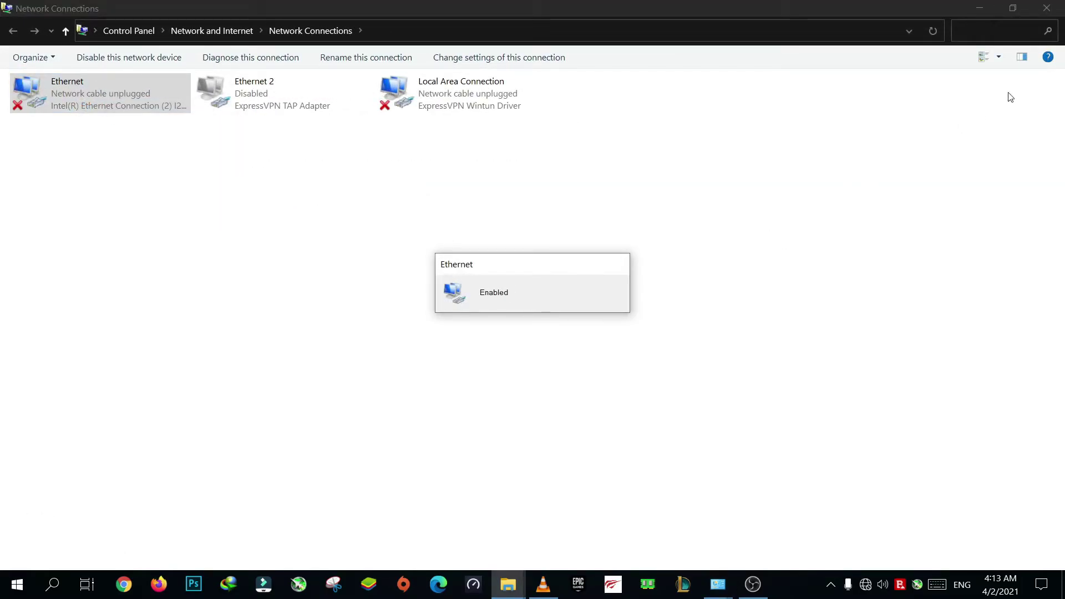
# - Close the Network Connections and Network and Sharing Center windows
pyautogui.click(1048, 8)
pyautogui.click(1047, 8)
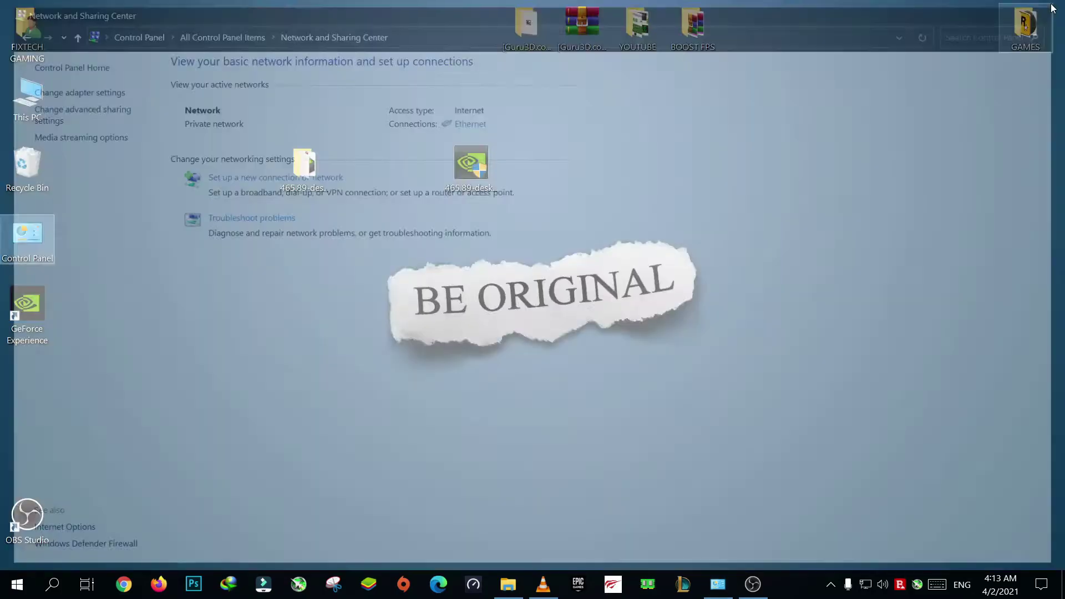
# - Run GeForce Experience as administrator from the desktop, dismiss its sign-in form and close the application
pyautogui.rightClick(48, 321)
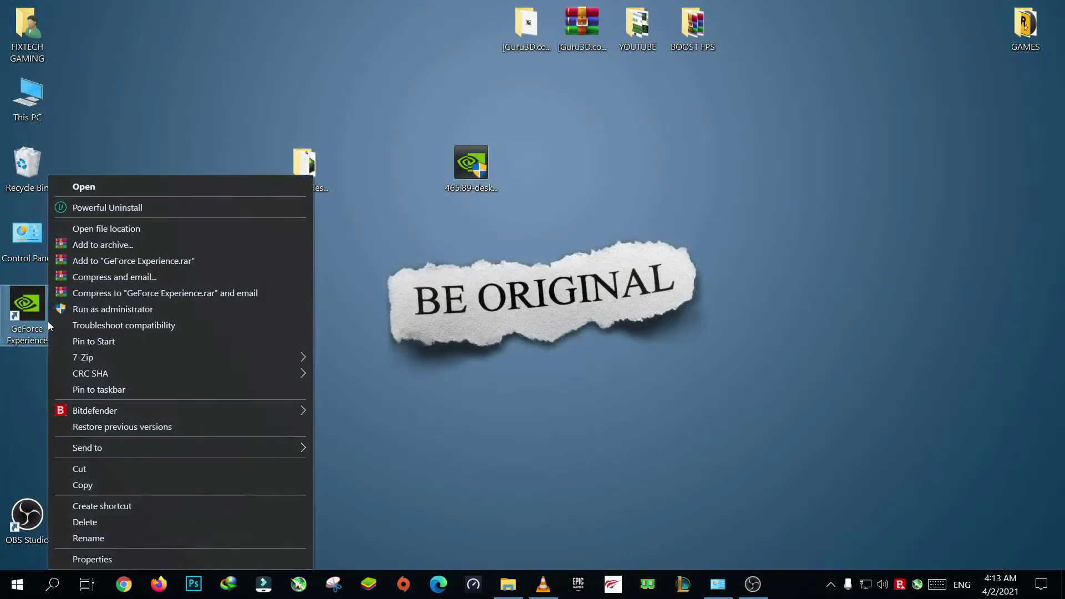
pyautogui.click(71, 308)
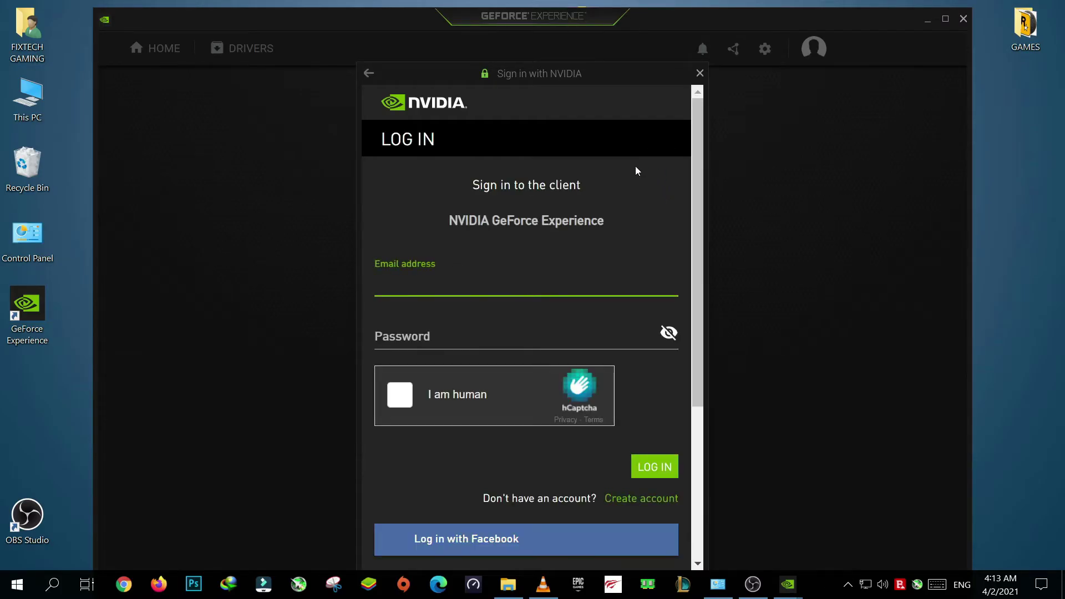
pyautogui.click(699, 76)
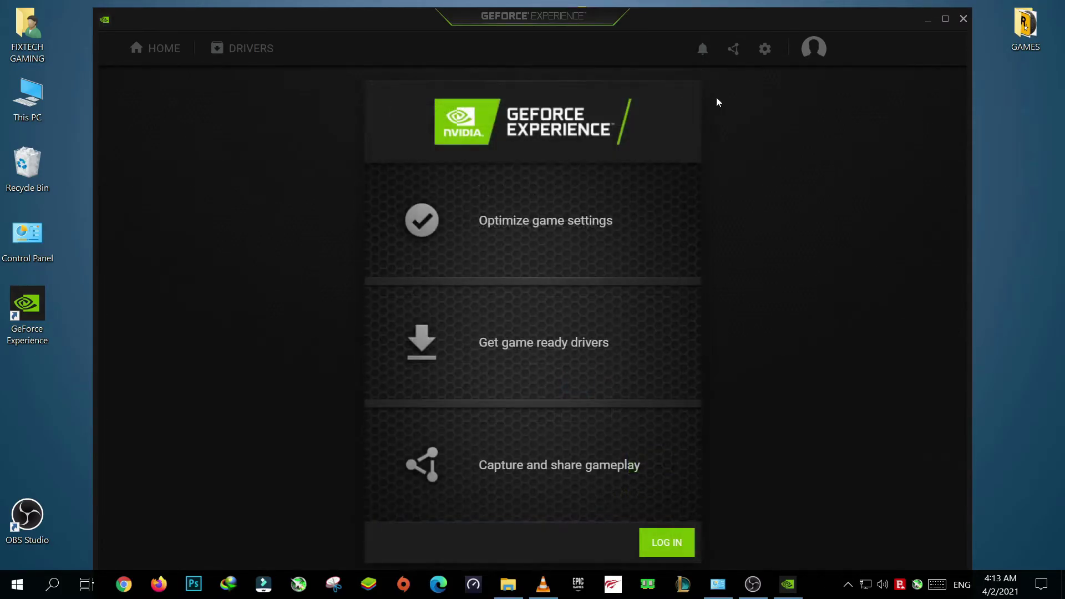
pyautogui.click(964, 19)
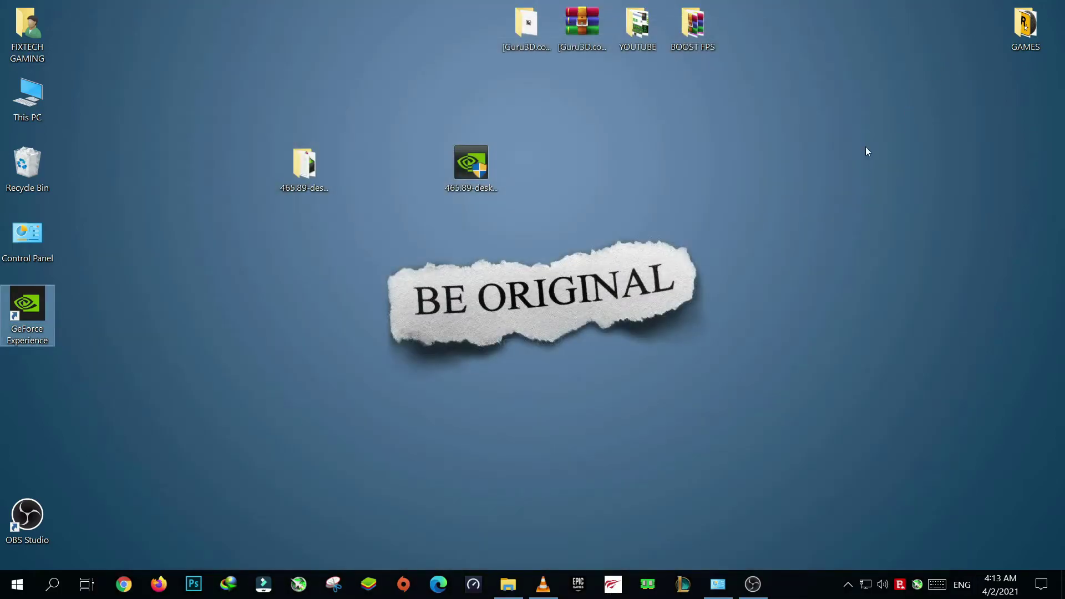
# - Open NVIDIA Control Panel from the desktop, accept its software license agreement and maximize the window
pyautogui.rightClick(607, 262)
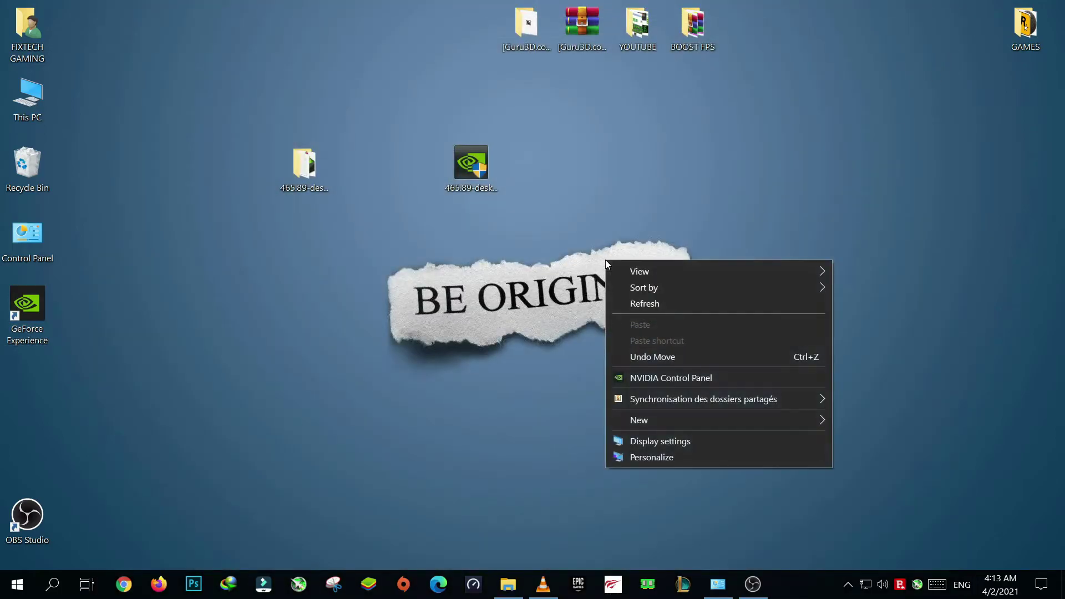
pyautogui.click(654, 371)
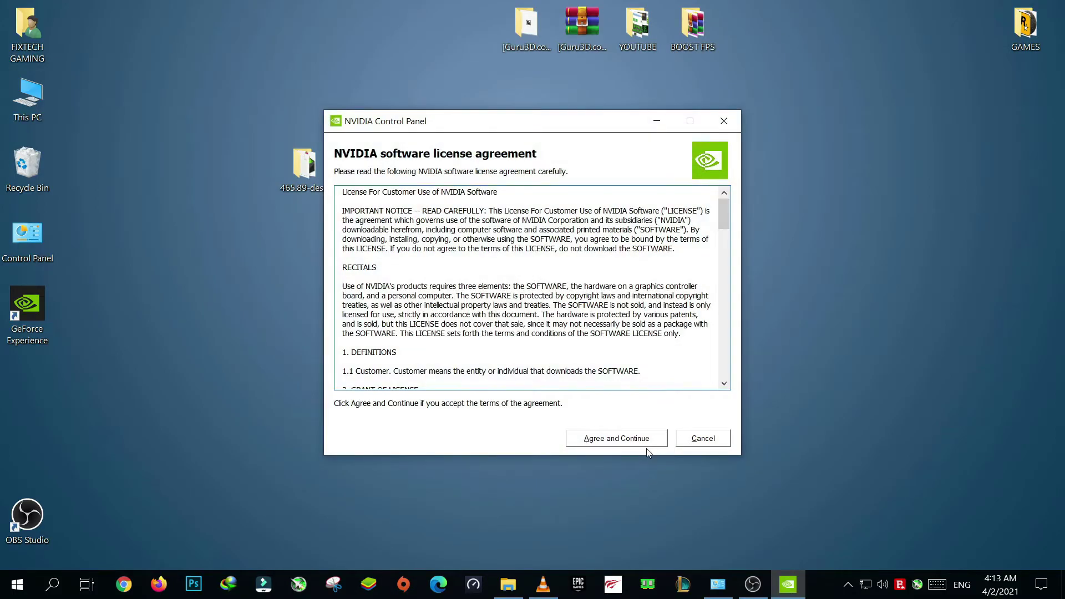
pyautogui.click(633, 441)
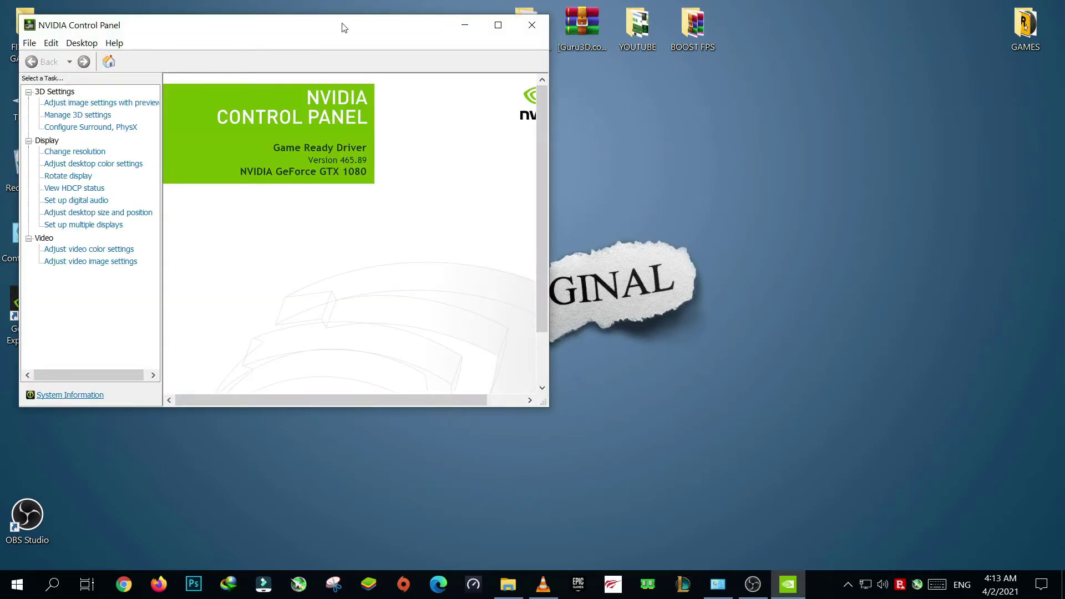
pyautogui.moveTo(346, 28); pyautogui.dragTo(564, 98)
pyautogui.click(717, 94)
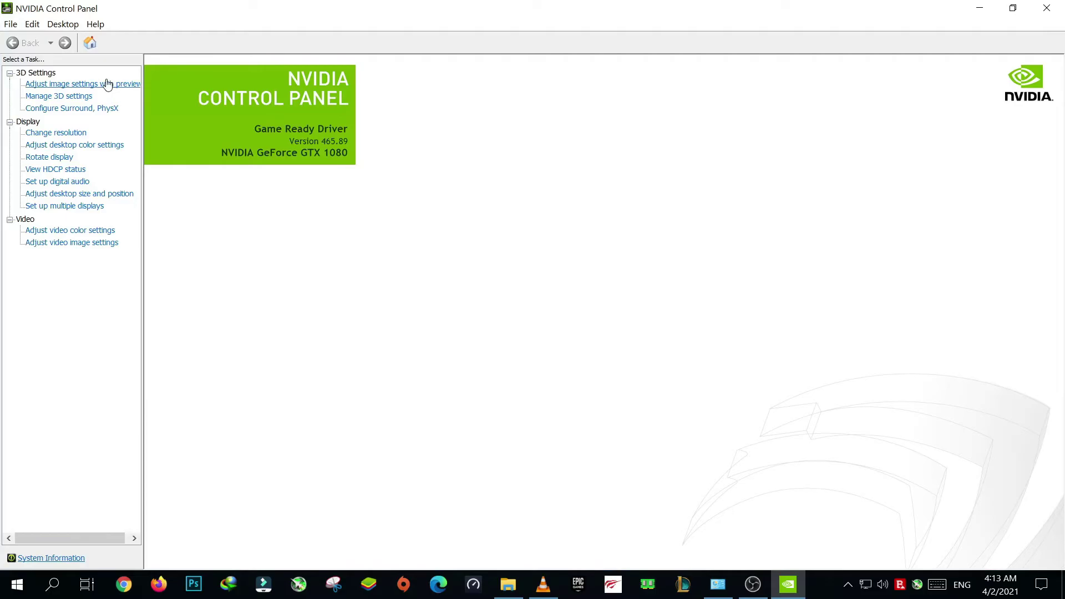
# - In the global 3D settings, turn on Background Application Max Frame Rate at 30 FPS
pyautogui.click(65, 97)
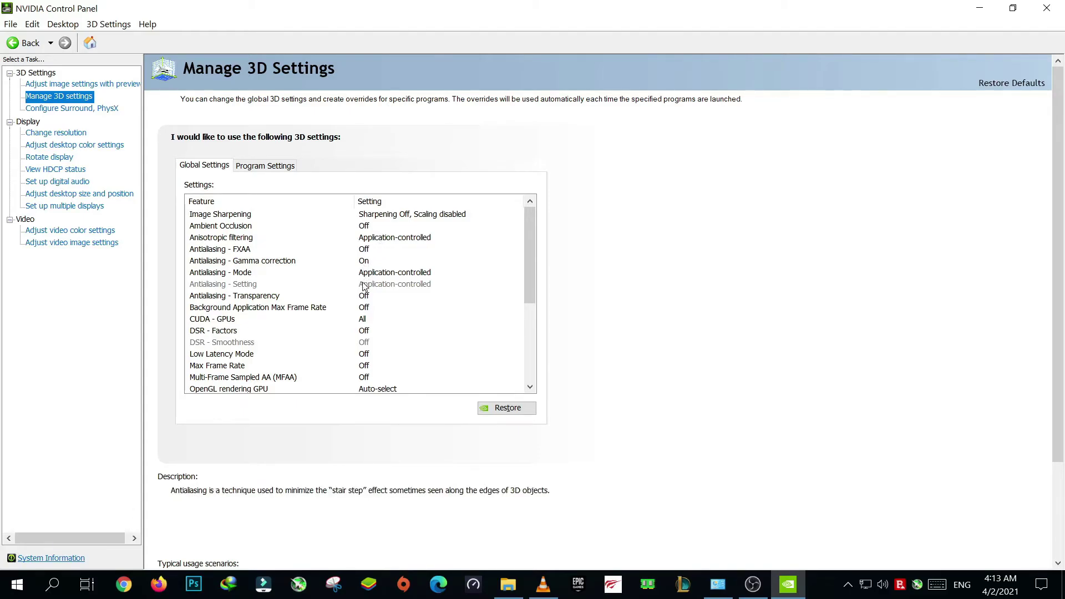
pyautogui.click(363, 310)
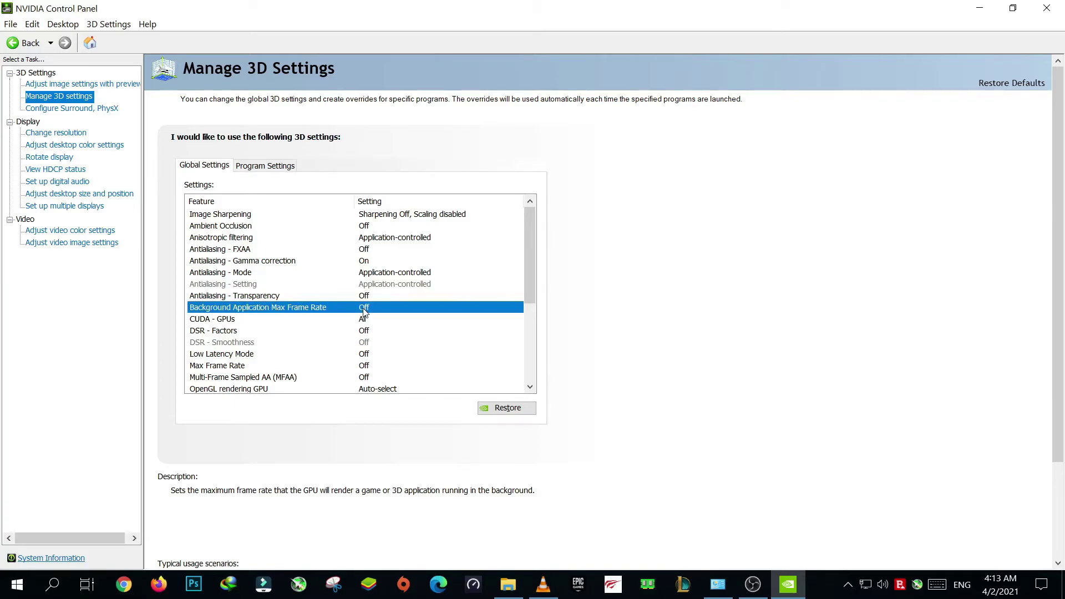
pyautogui.click(363, 311)
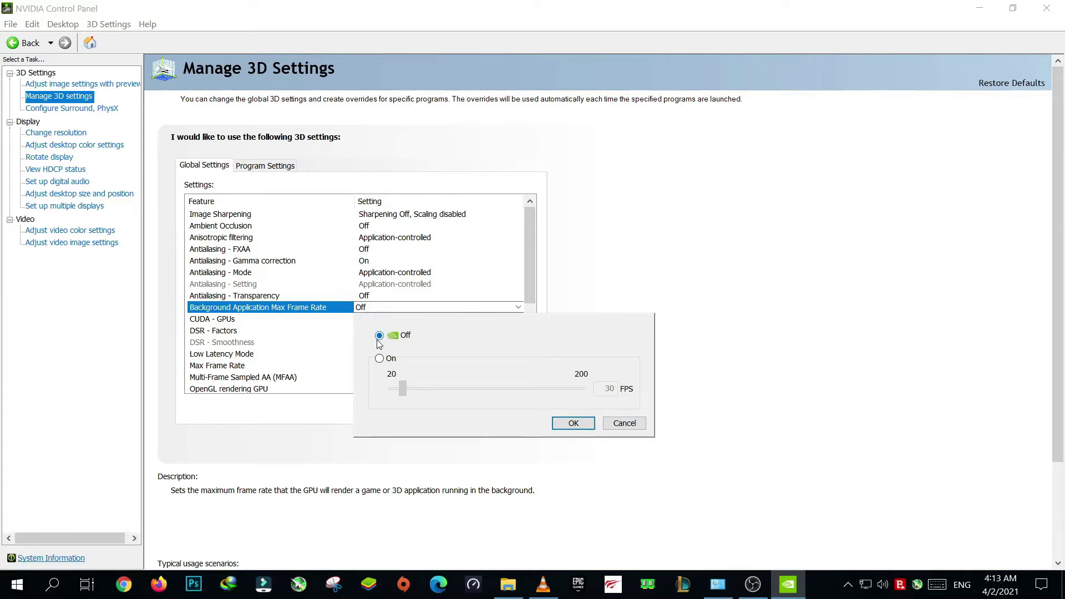
pyautogui.click(379, 358)
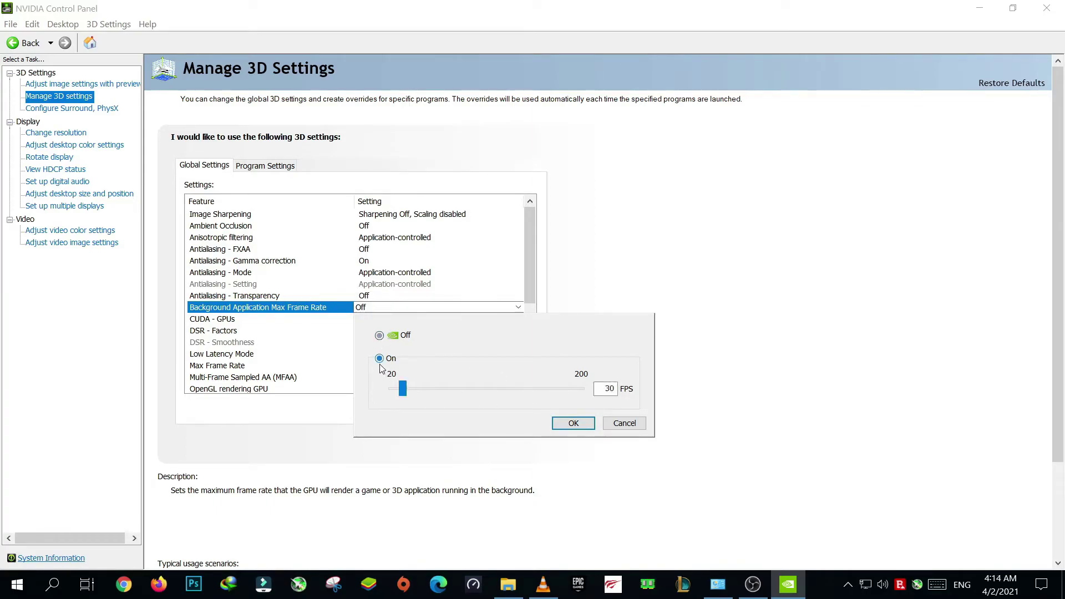
pyautogui.click(568, 424)
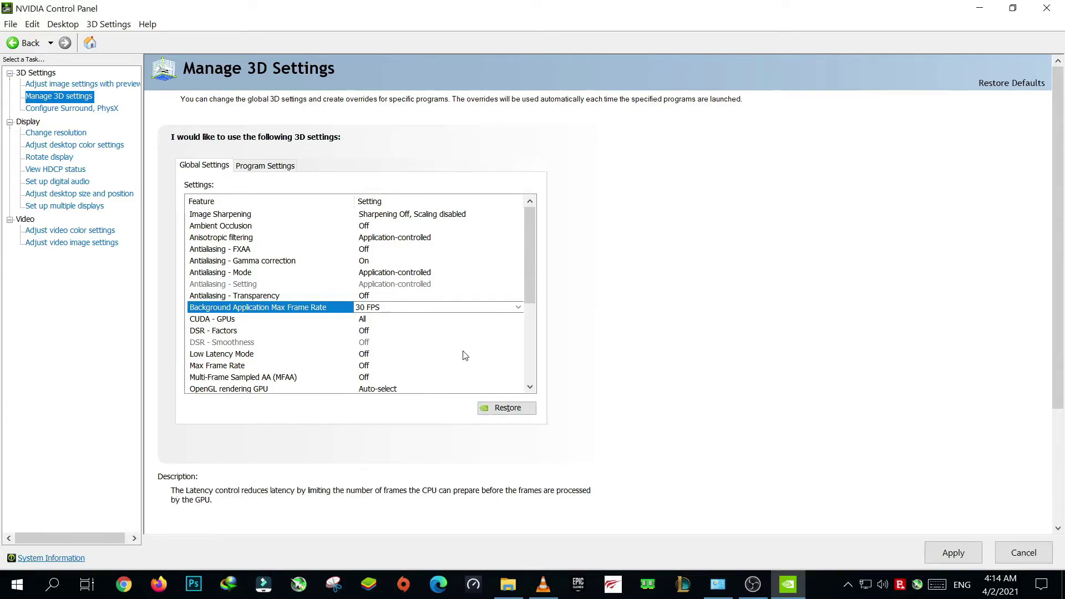
# - Set the global Power management mode to Prefer maximum performance
pyautogui.moveTo(531, 276); pyautogui.dragTo(531, 308)
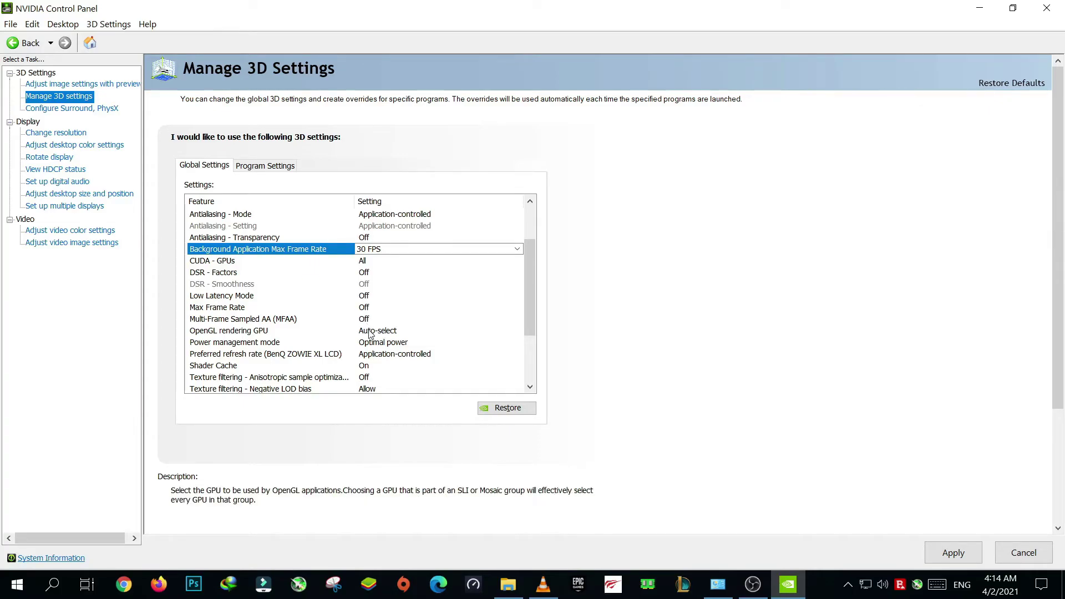
pyautogui.click(377, 347)
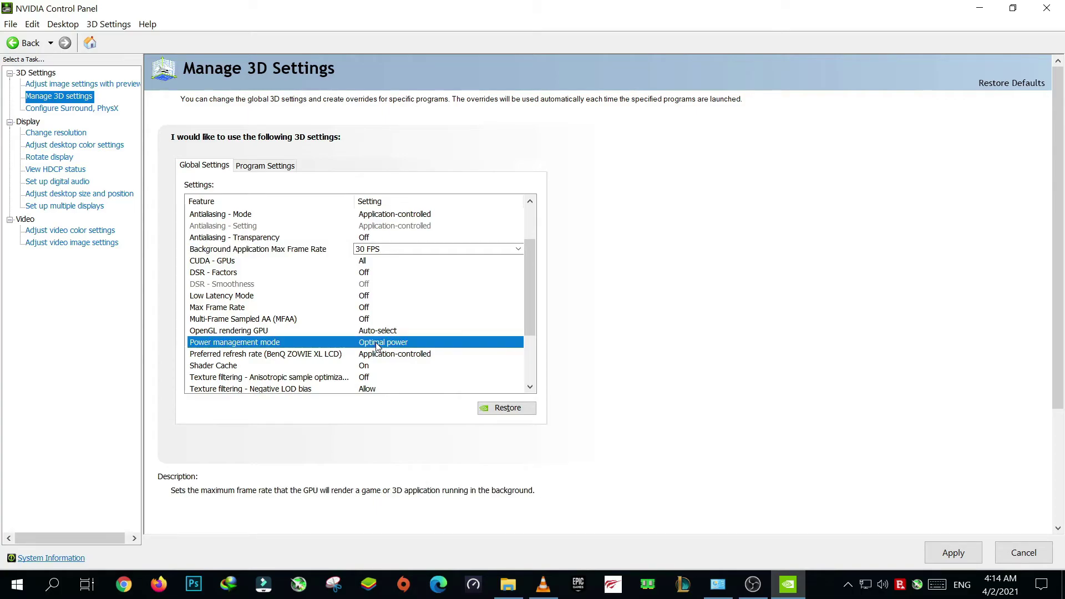
pyautogui.click(377, 346)
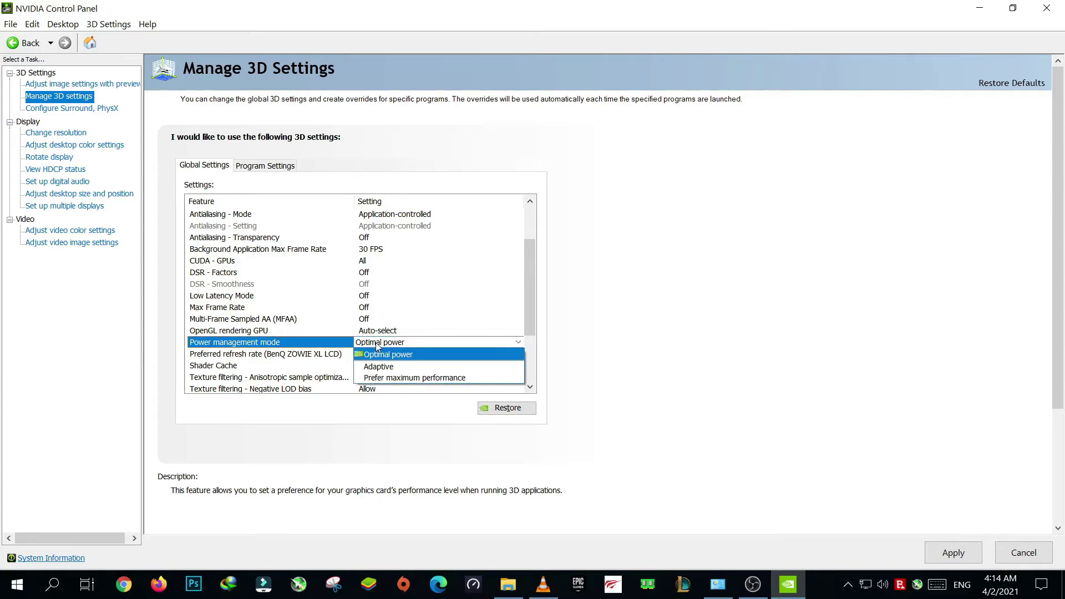
pyautogui.click(387, 377)
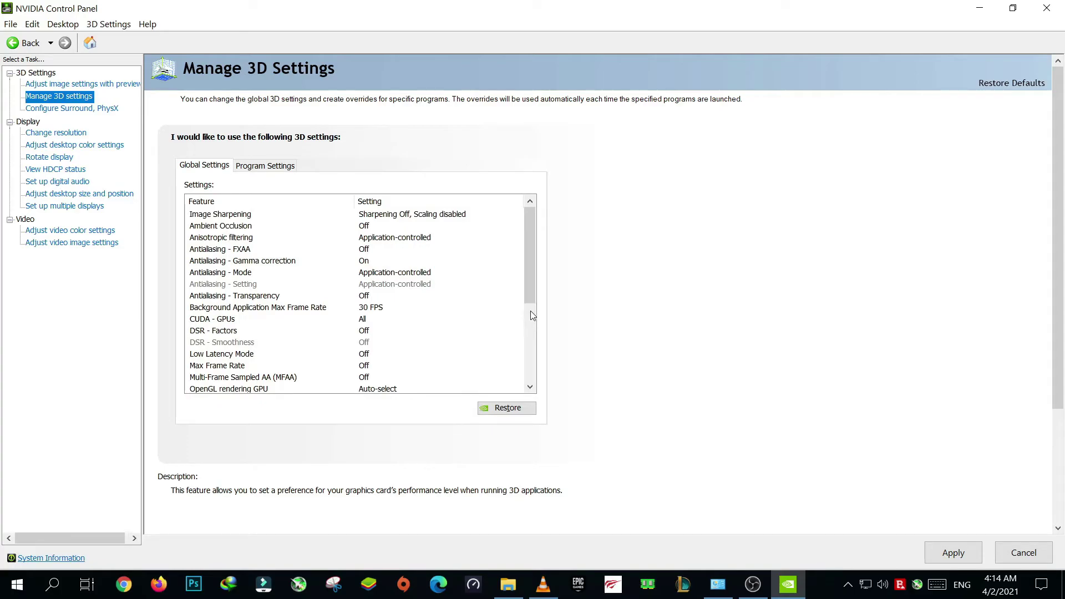
# - Set the monitor's Preferred refresh rate to Highest available in the global 3D settings
pyautogui.scroll(-3, 528, 294)
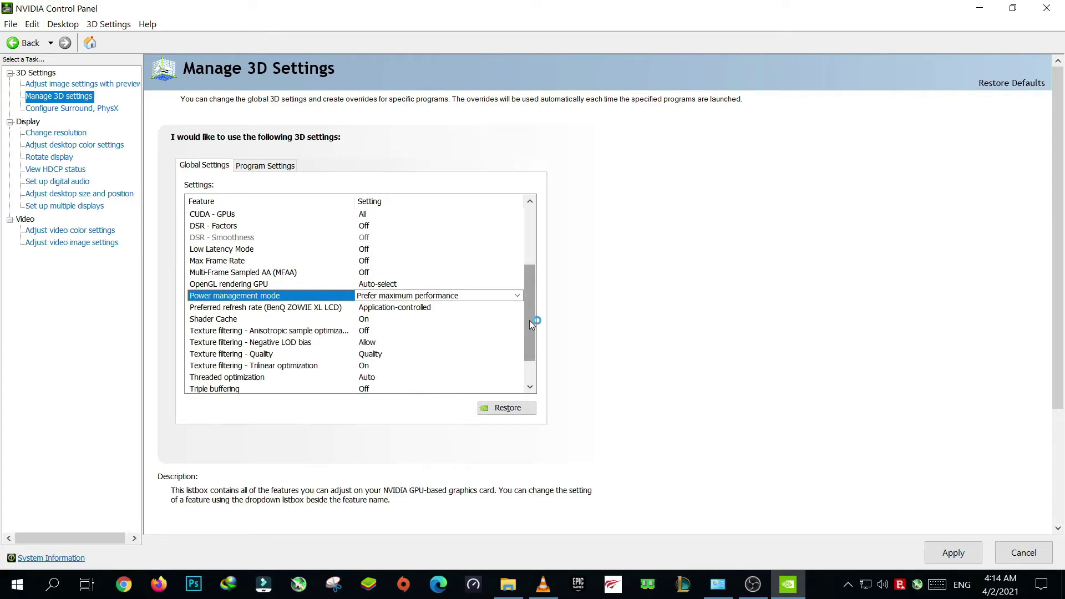
pyautogui.click(416, 308)
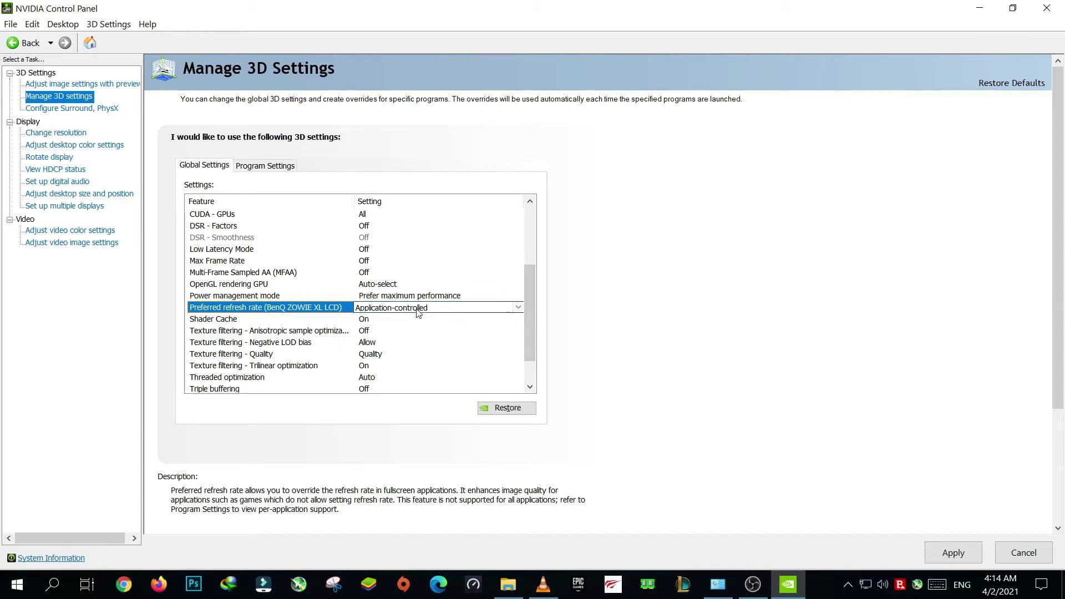
pyautogui.click(415, 312)
pyautogui.click(471, 332)
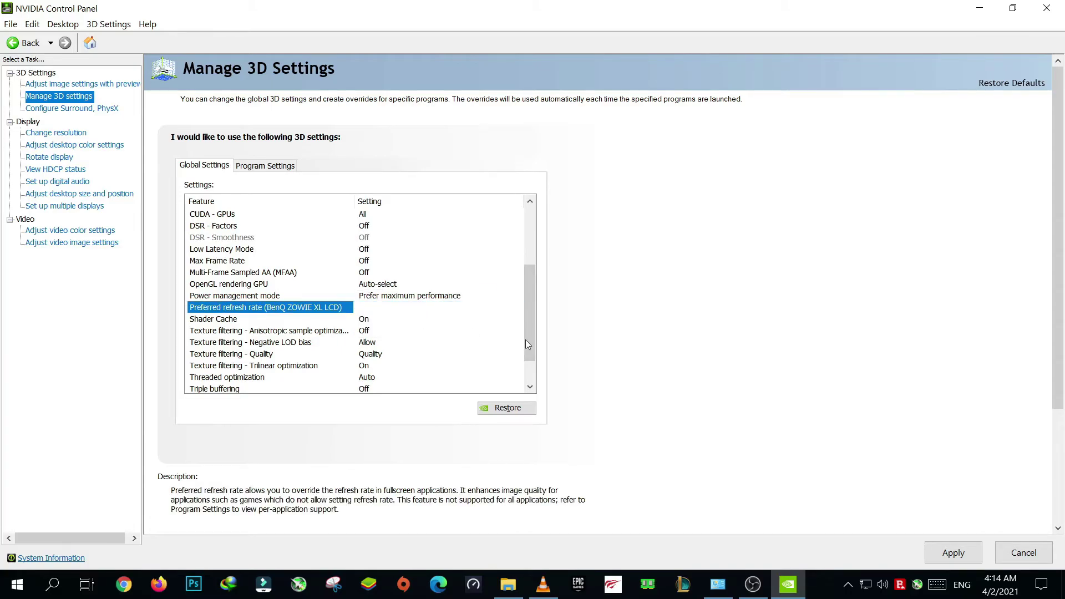
# - Set Texture filtering - Quality to High performance in the global 3D settings
pyautogui.scroll(3, 590, 318)
pyautogui.scroll(-1, 531, 293)
pyautogui.moveTo(531, 292); pyautogui.dragTo(524, 368)
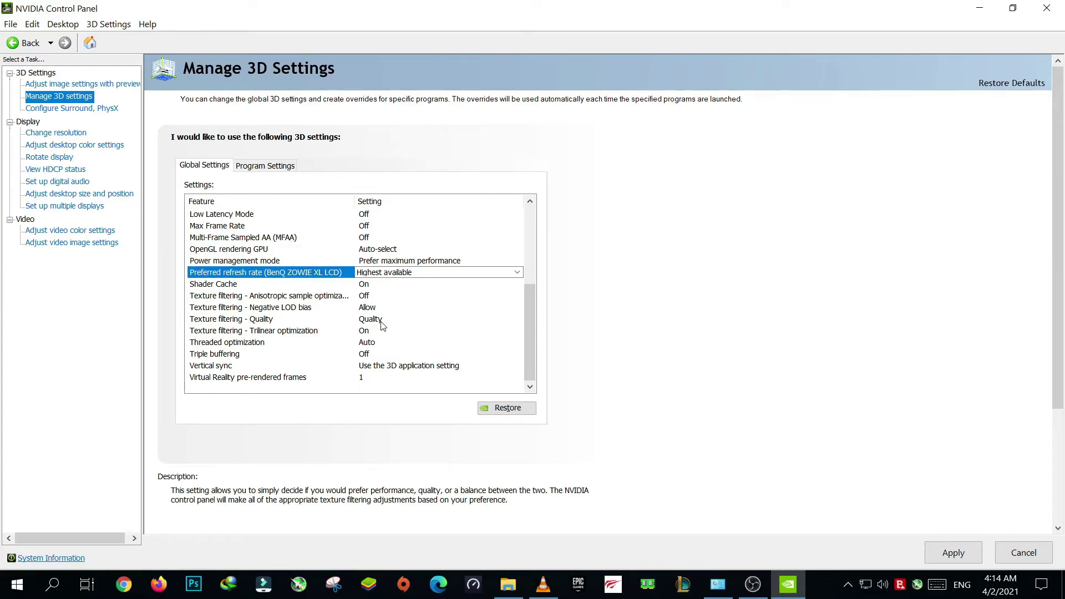
pyautogui.click(381, 324)
pyautogui.click(381, 324)
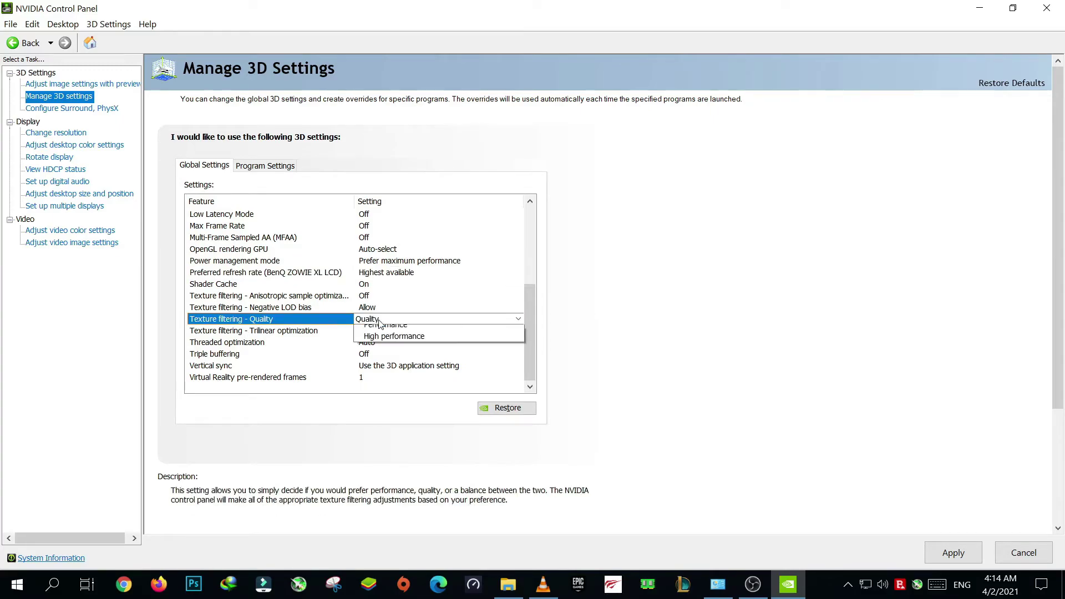
pyautogui.click(386, 368)
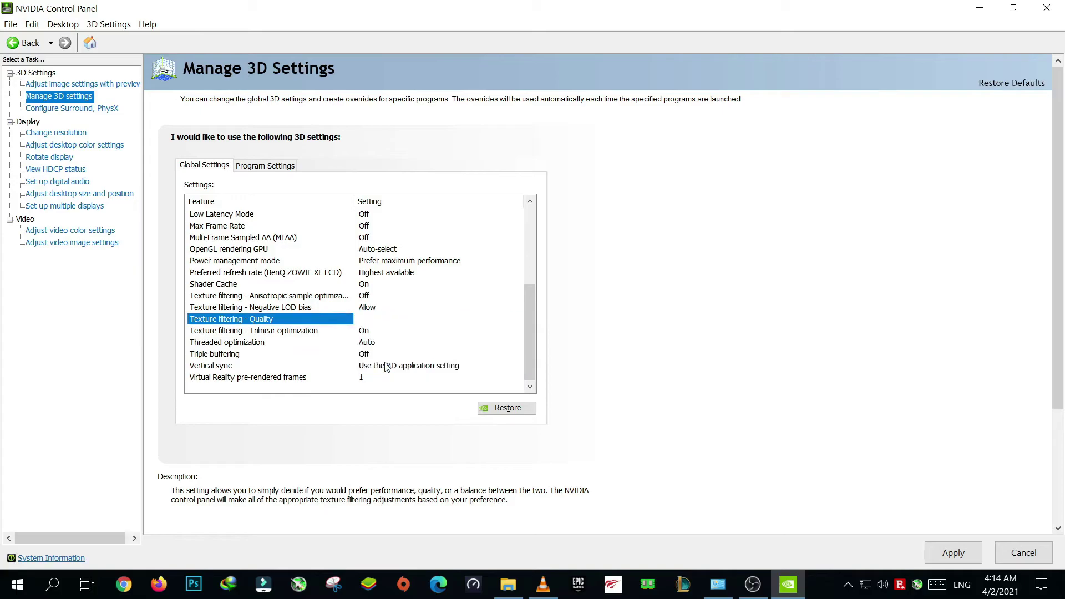
# - Turn Threaded optimization on in the global 3D settings
pyautogui.scroll(4, 513, 335)
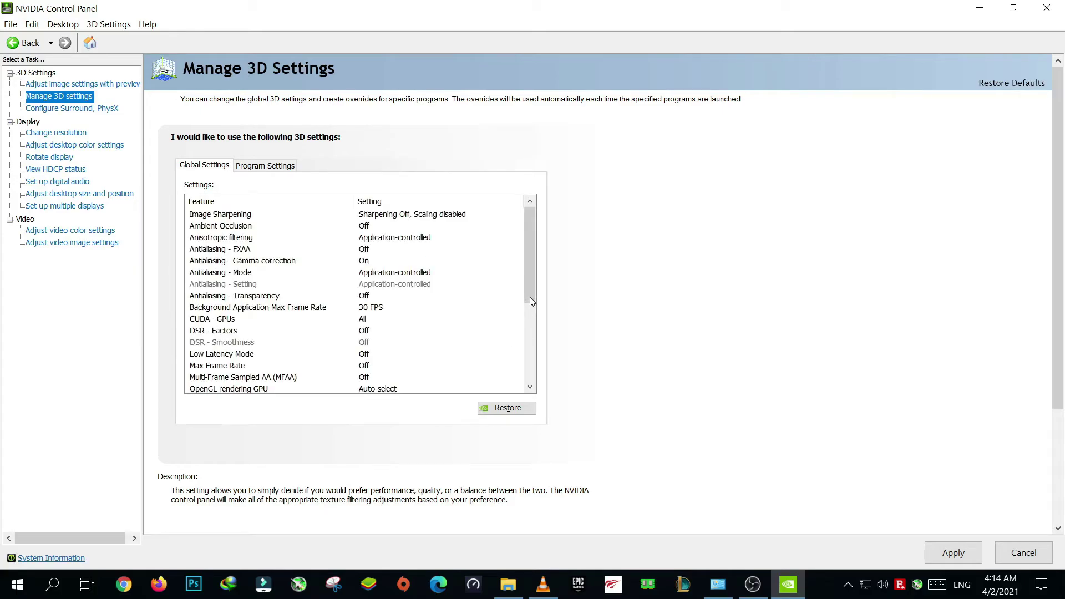
pyautogui.scroll(-4, 530, 300)
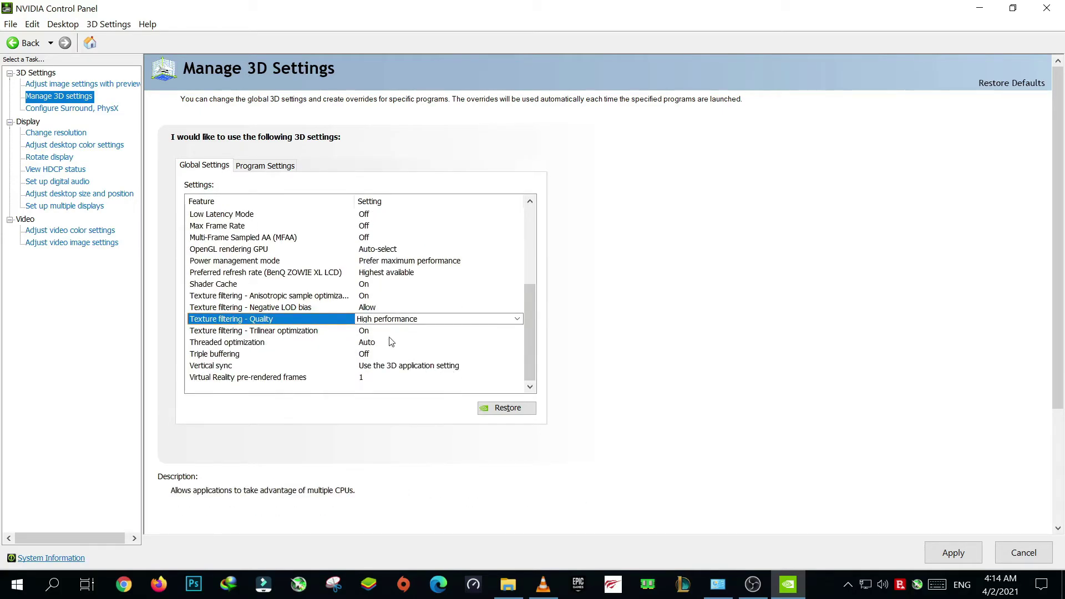
pyautogui.click(366, 354)
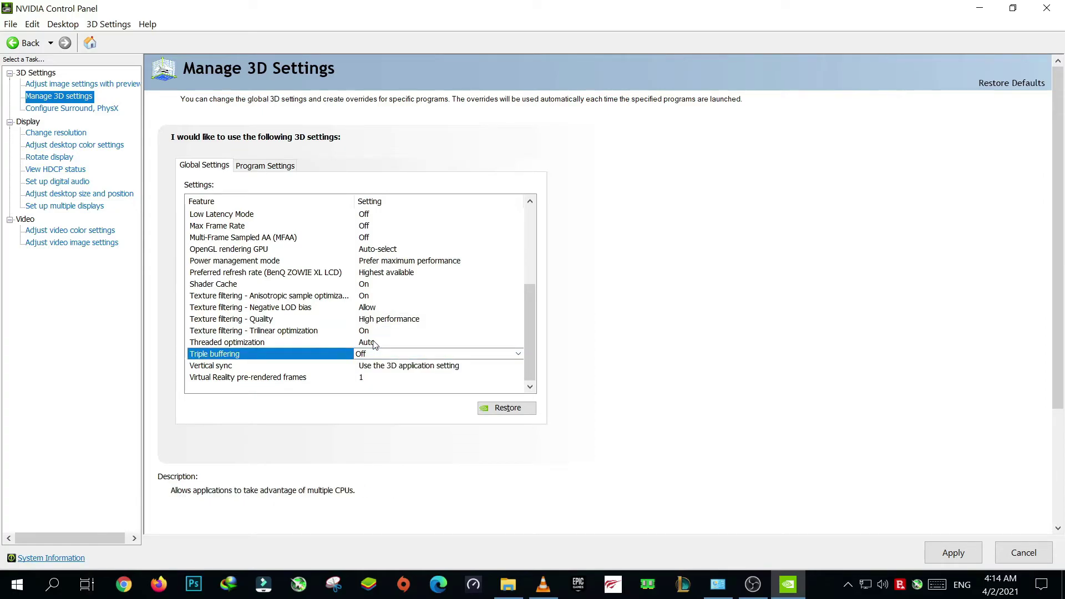
pyautogui.click(372, 344)
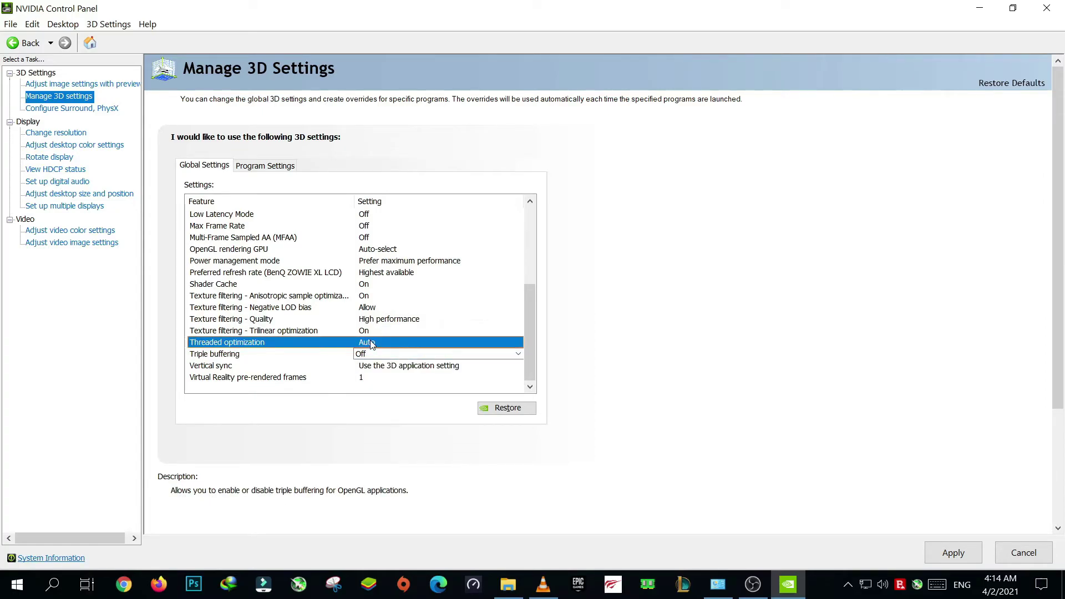
pyautogui.click(371, 343)
pyautogui.click(379, 374)
# - Turn Vertical sync off, review the list of global 3D settings and apply the changes
pyautogui.scroll(5, 521, 350)
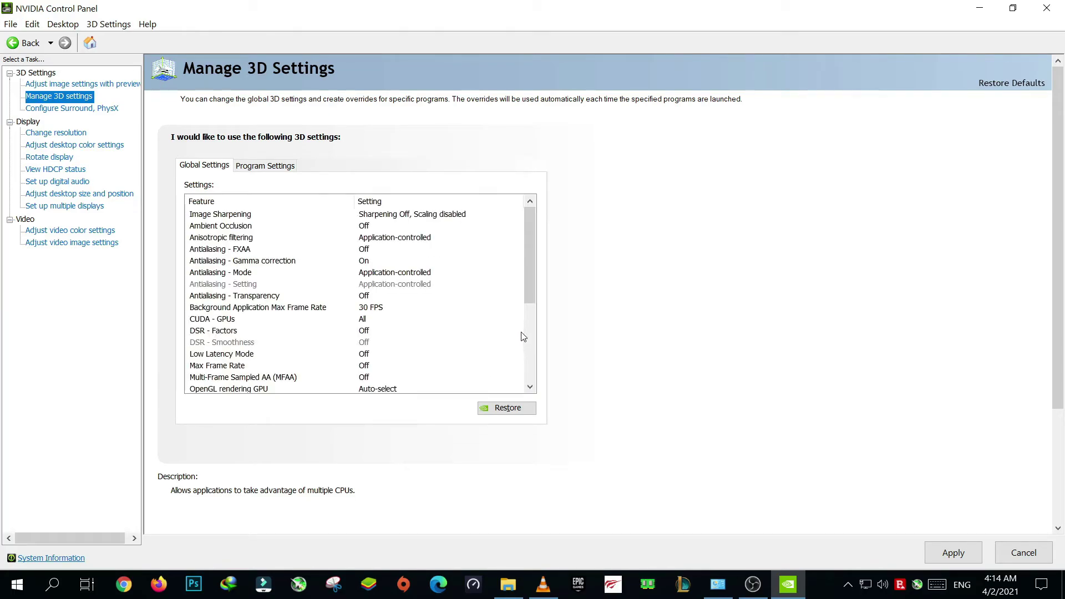
pyautogui.scroll(-4, 521, 335)
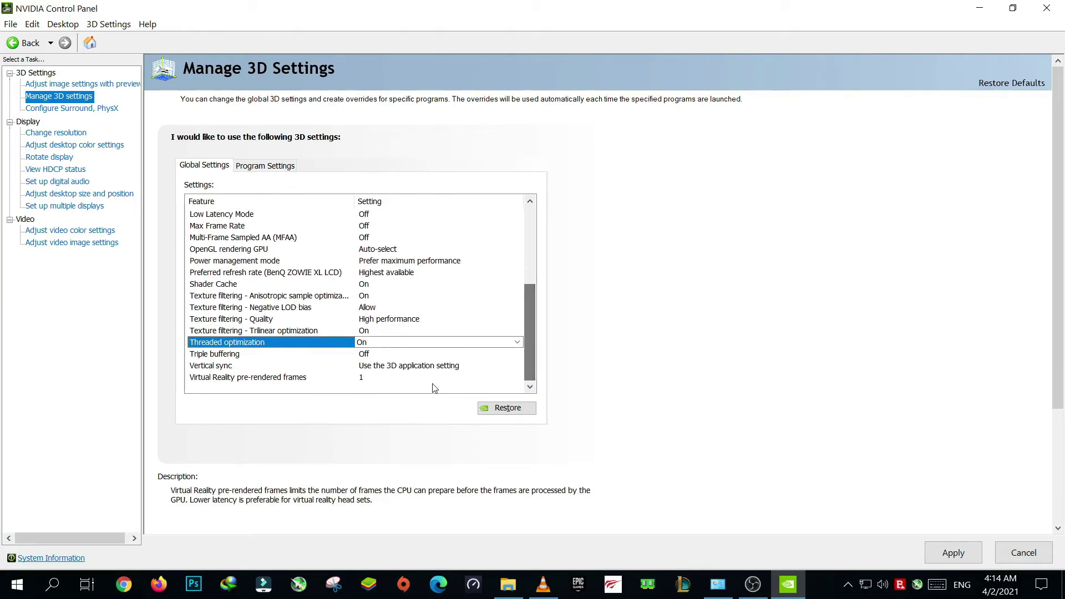
pyautogui.click(408, 367)
pyautogui.click(407, 366)
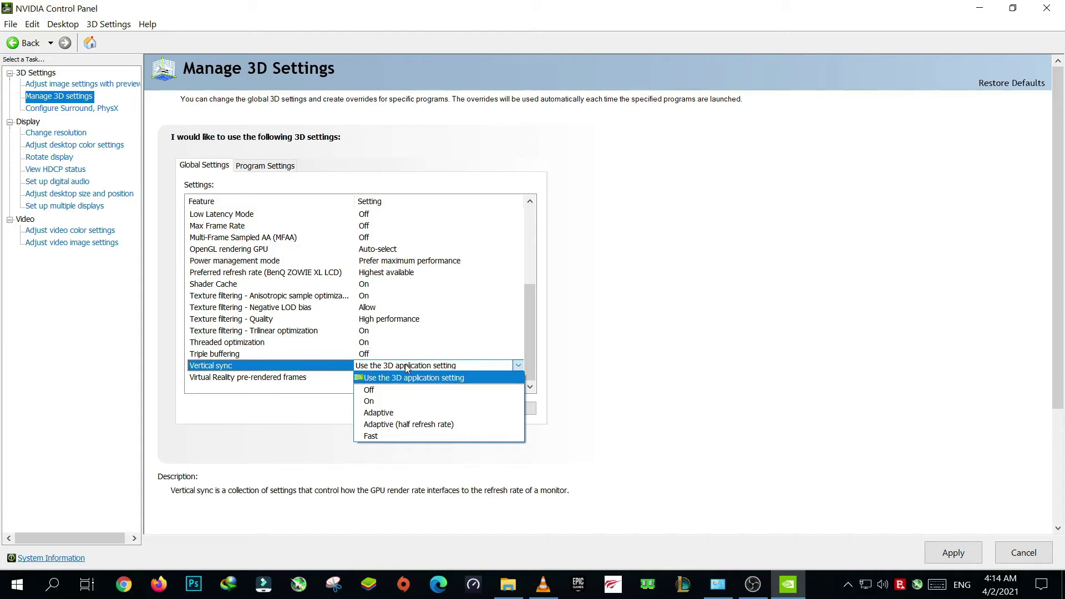
pyautogui.click(385, 391)
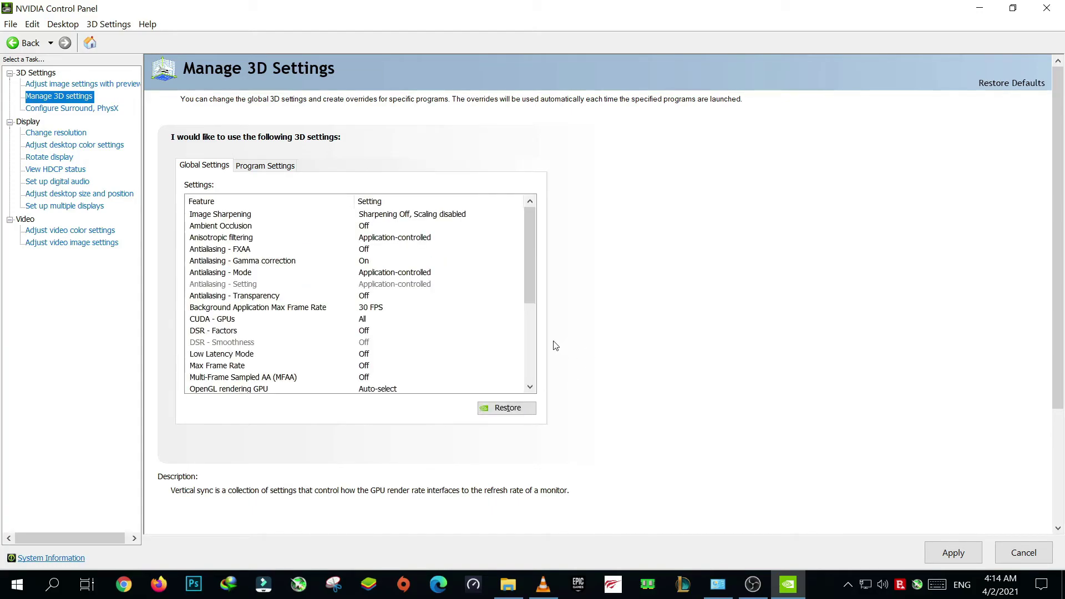
pyautogui.scroll(-6, 533, 304)
pyautogui.scroll(6, 533, 288)
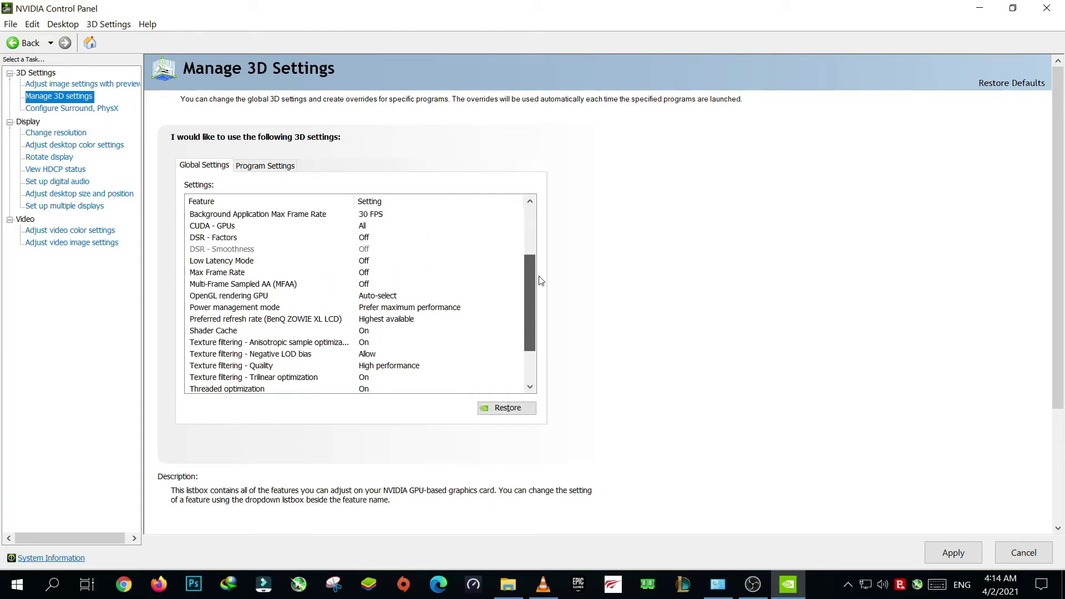
pyautogui.scroll(-4, 529, 337)
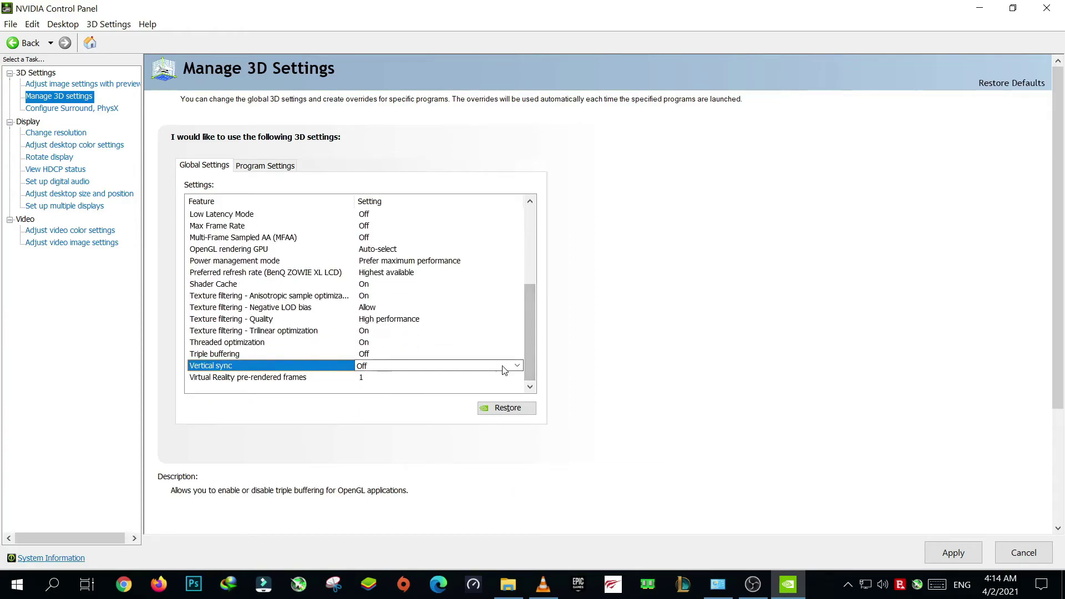
pyautogui.click(938, 554)
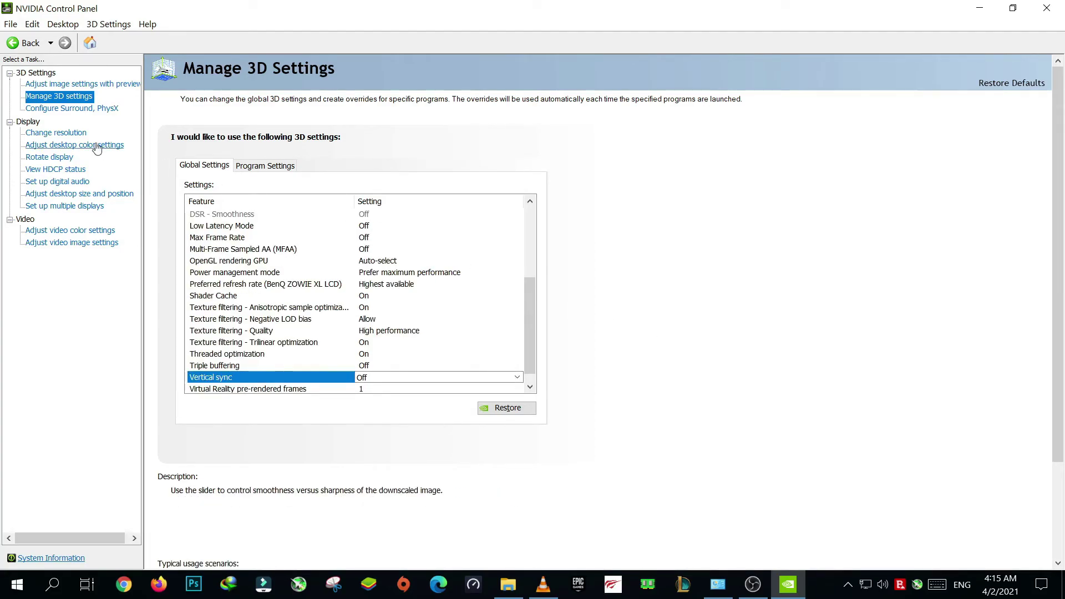
# - Start creating a custom resolution for the BenQ ZOWIE display and accept the NVIDIA legal disclaimer
pyautogui.click(82, 113)
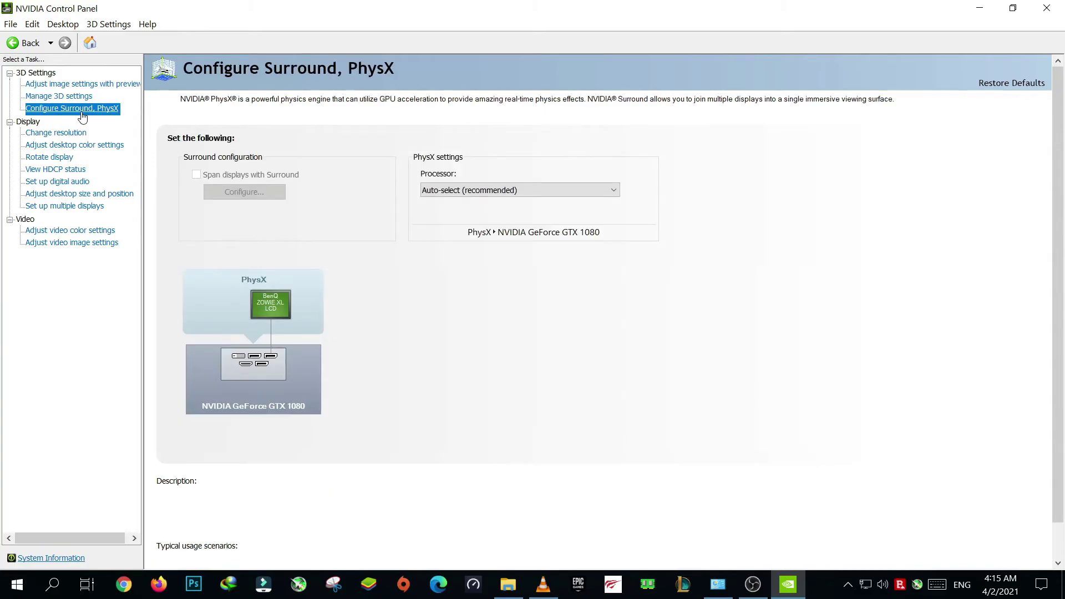
pyautogui.click(68, 134)
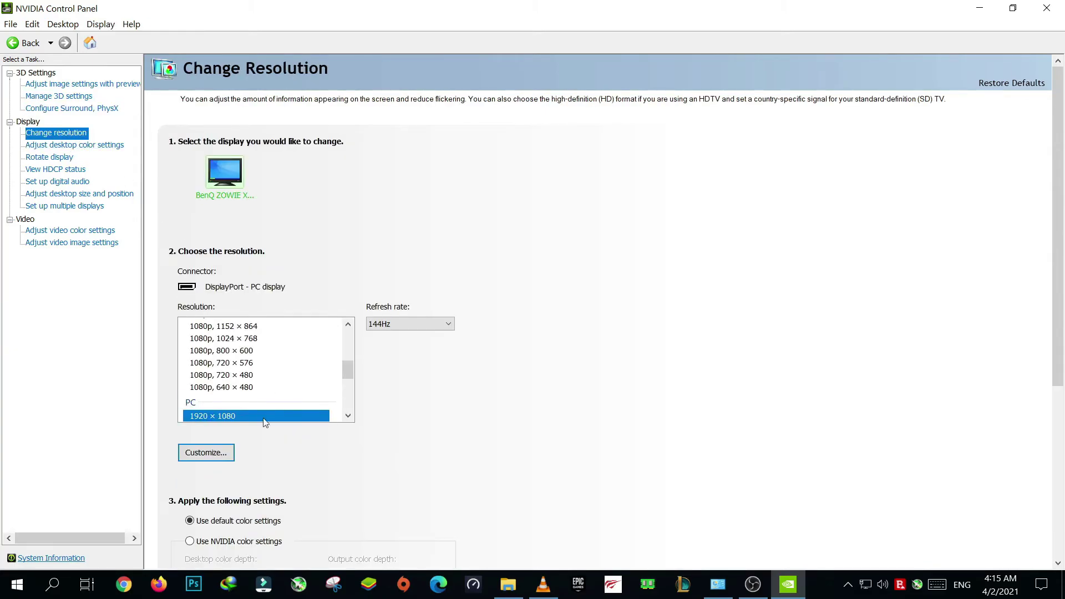
pyautogui.click(202, 452)
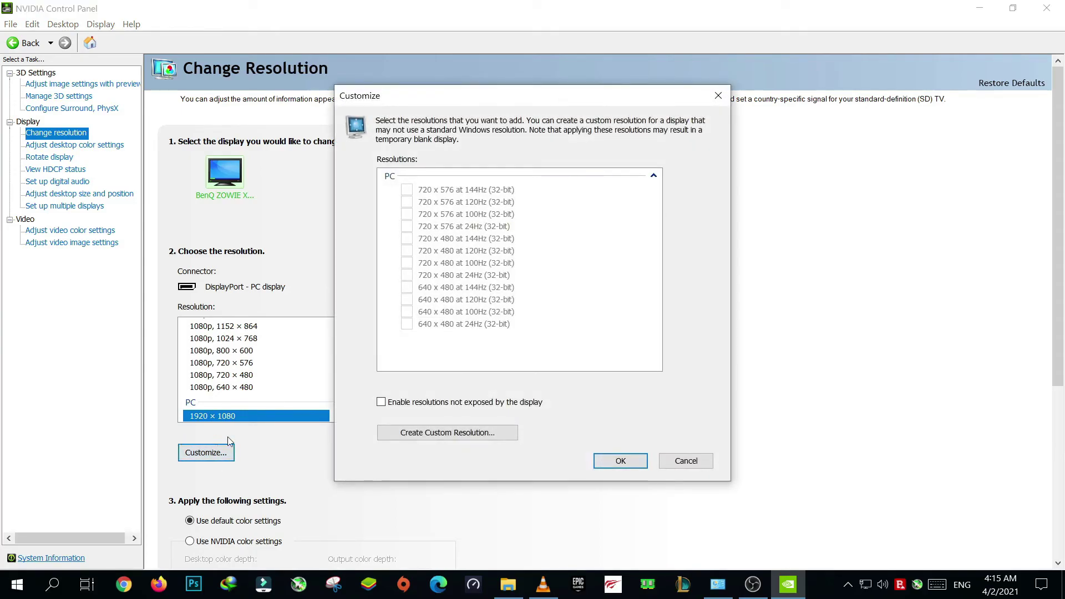
pyautogui.click(414, 434)
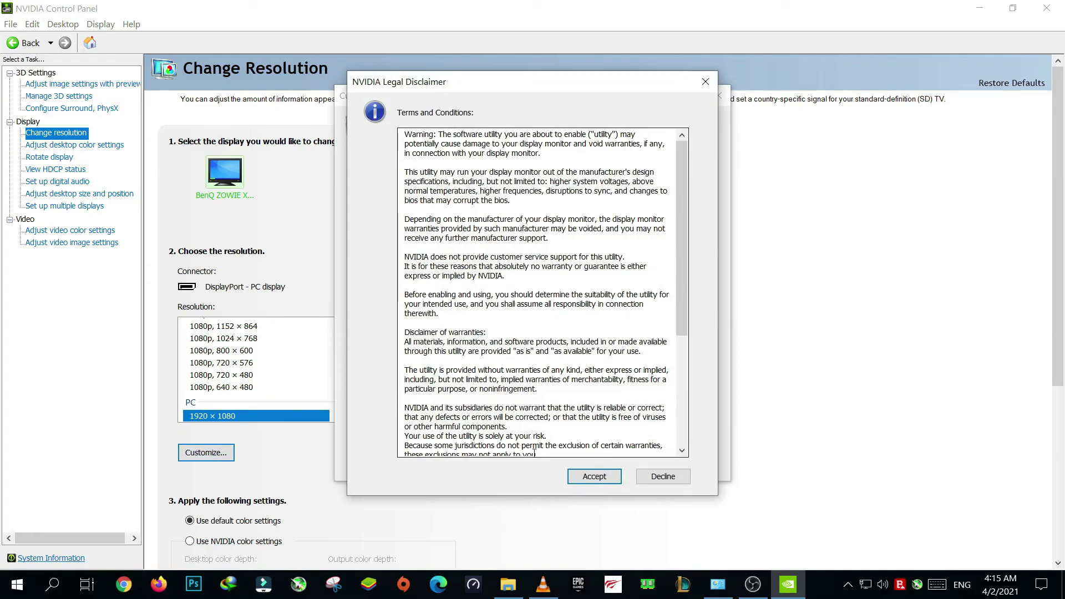
pyautogui.click(593, 479)
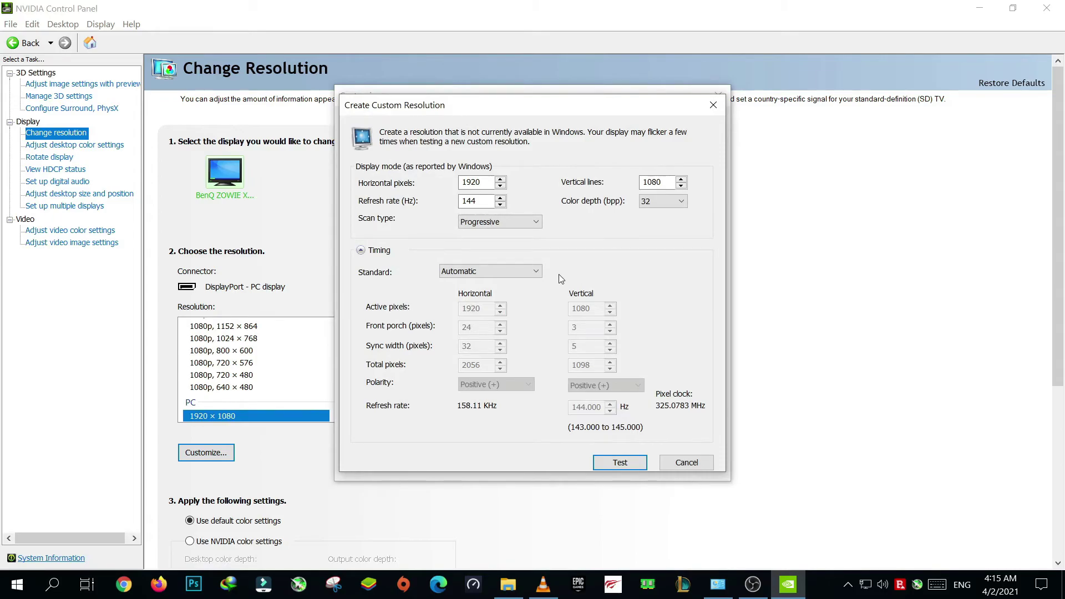
# - Set the timing standard to CVT reduced blank, then test and save the custom 1920 x 1080 resolution at 144 Hz
pyautogui.click(533, 273)
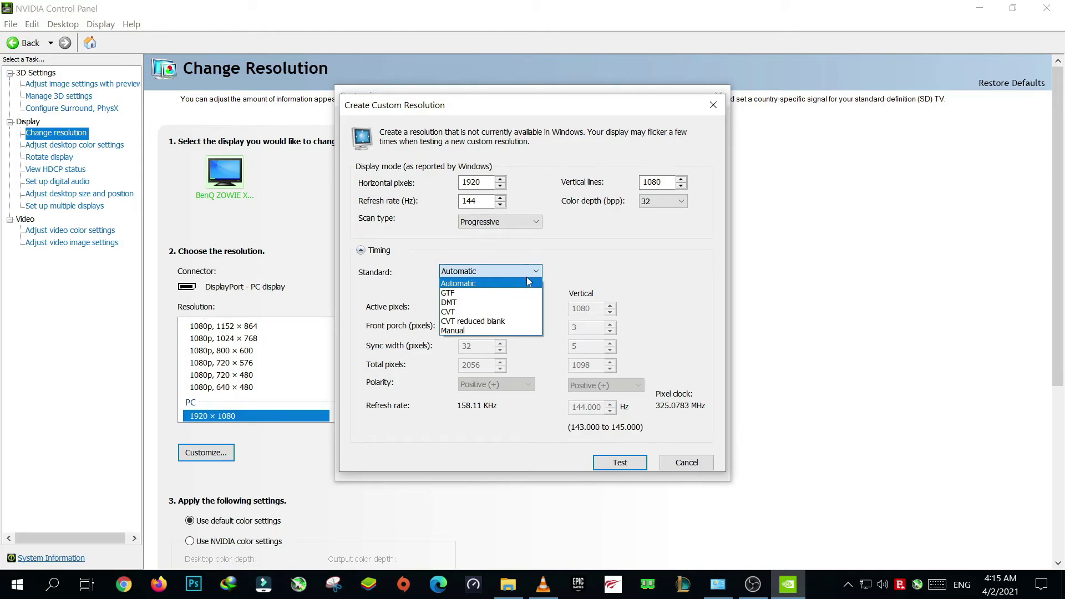
pyautogui.click(500, 323)
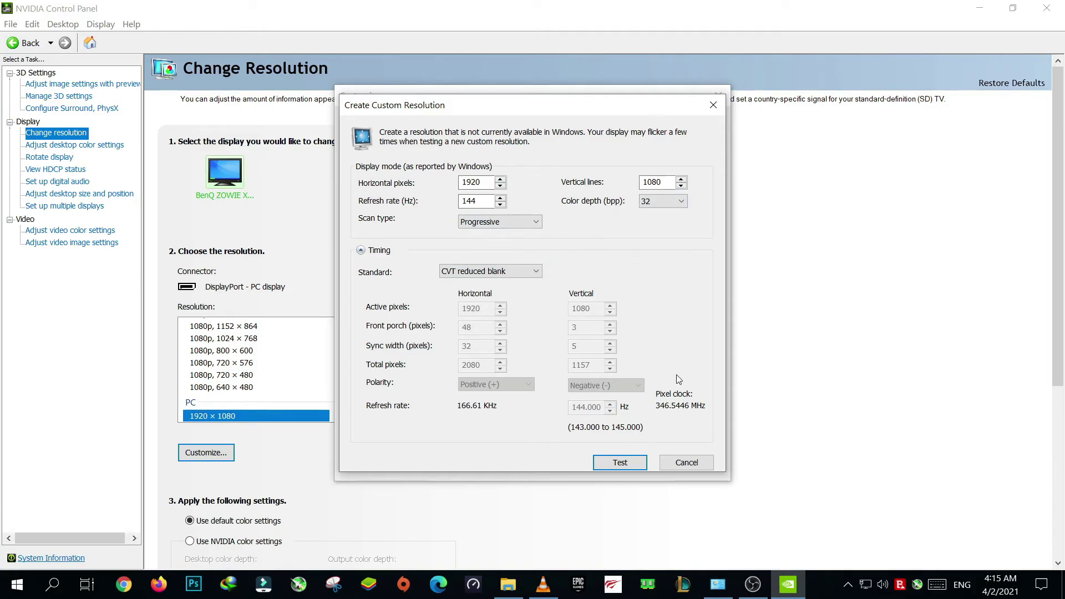
pyautogui.click(630, 465)
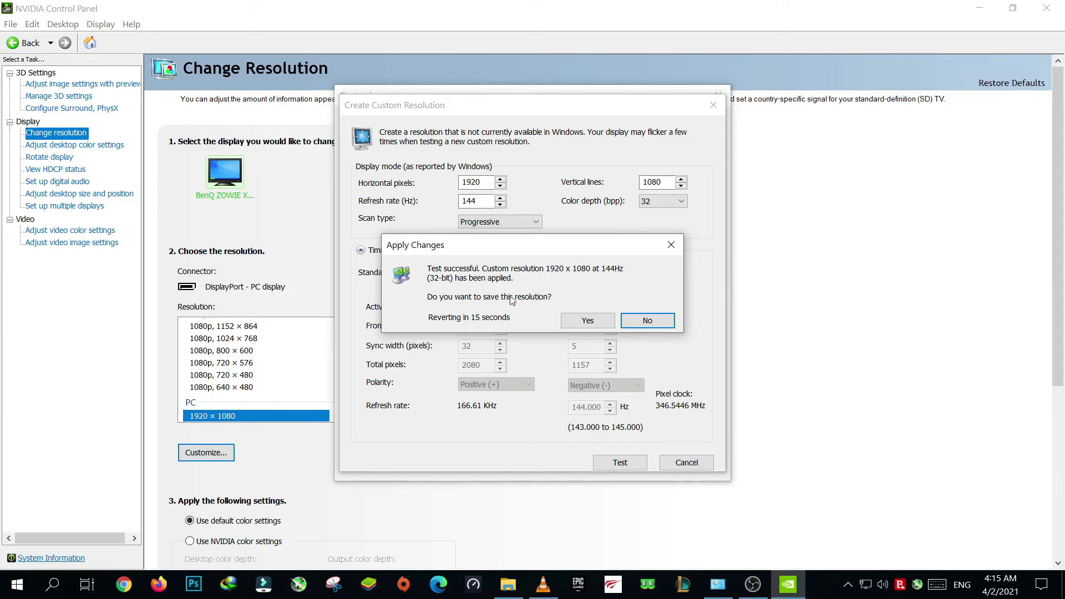
pyautogui.click(582, 320)
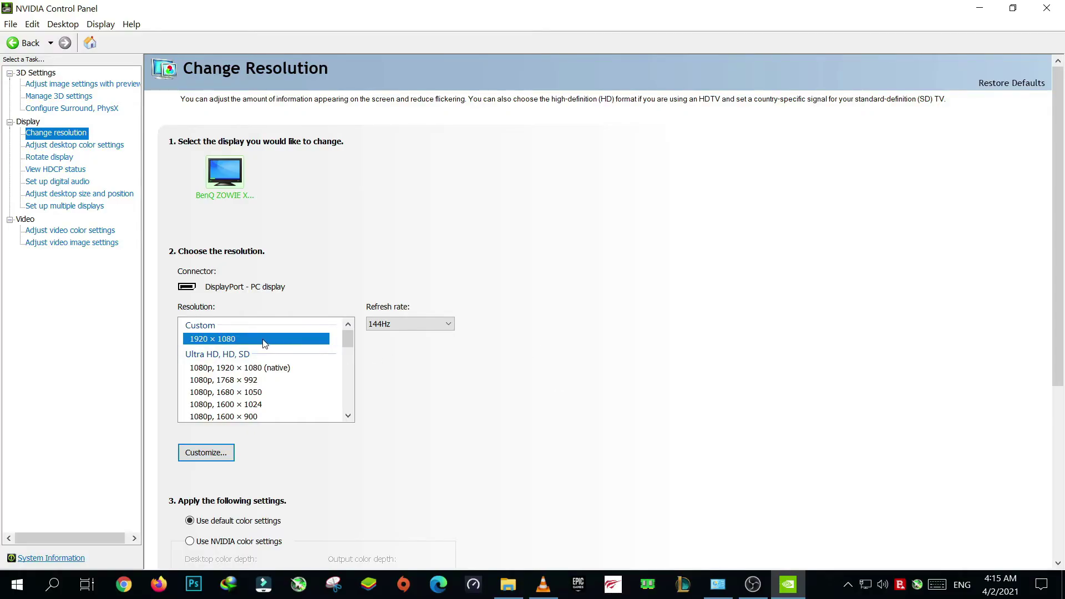
# - Look through the desktop color, rotation, HDCP status, digital audio, desktop size and position, and multiple displays settings
pyautogui.click(79, 147)
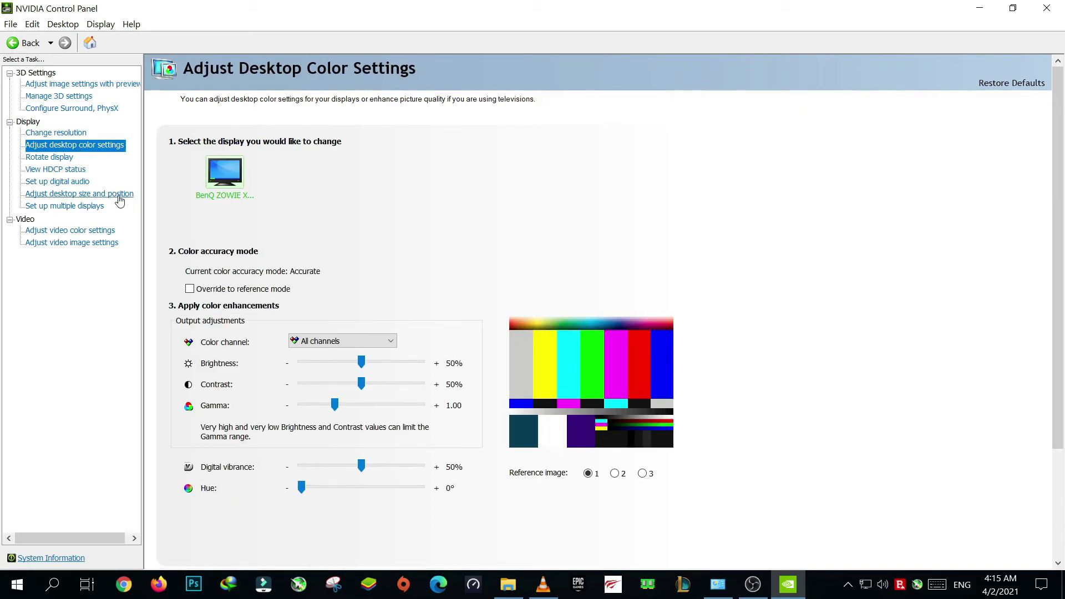
pyautogui.click(50, 156)
pyautogui.click(58, 170)
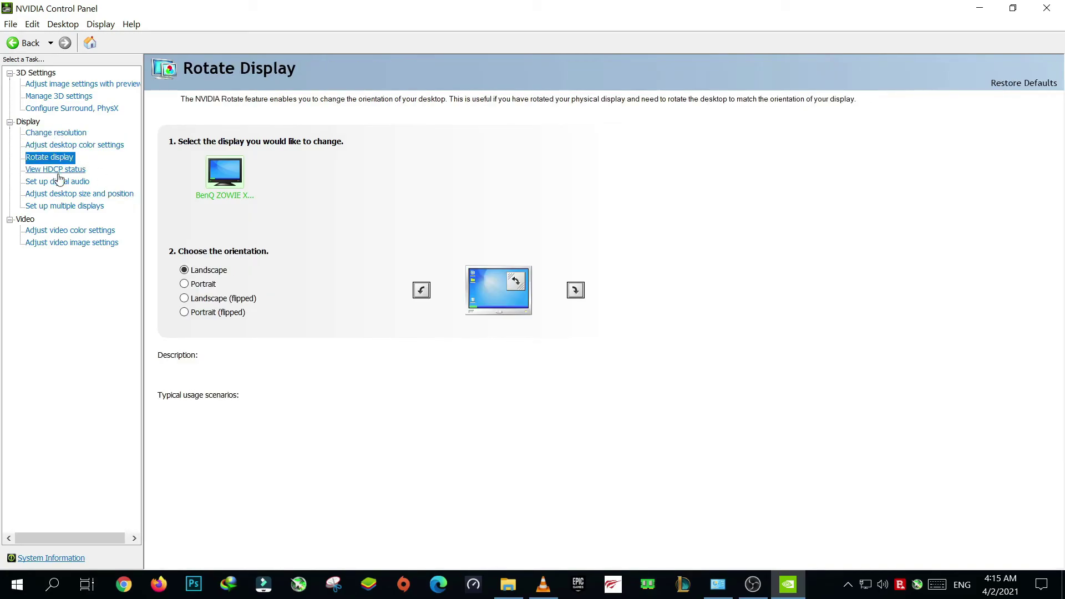
pyautogui.click(59, 181)
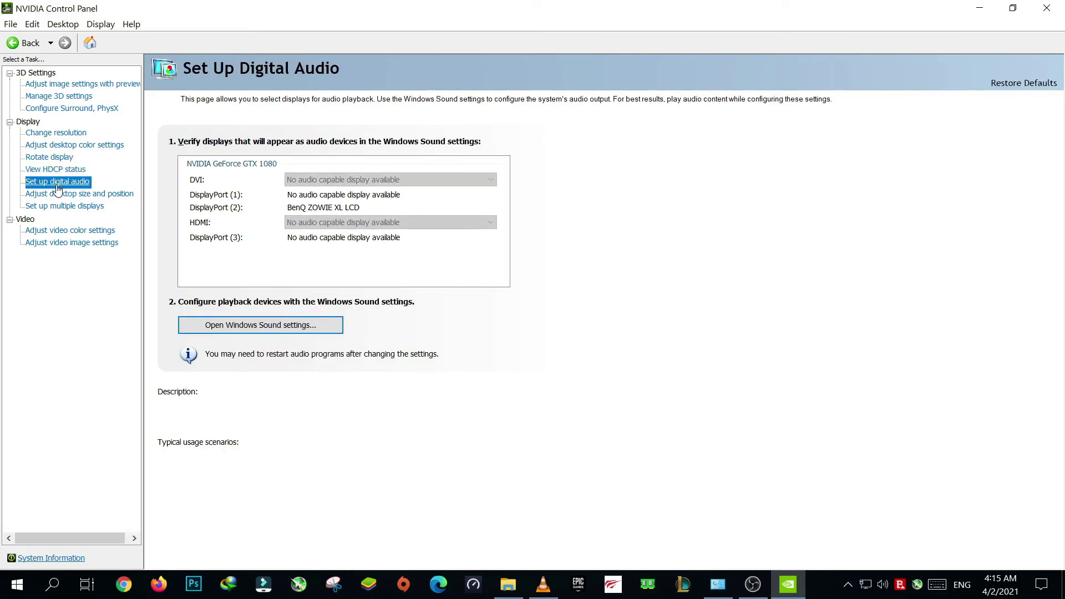
pyautogui.click(60, 193)
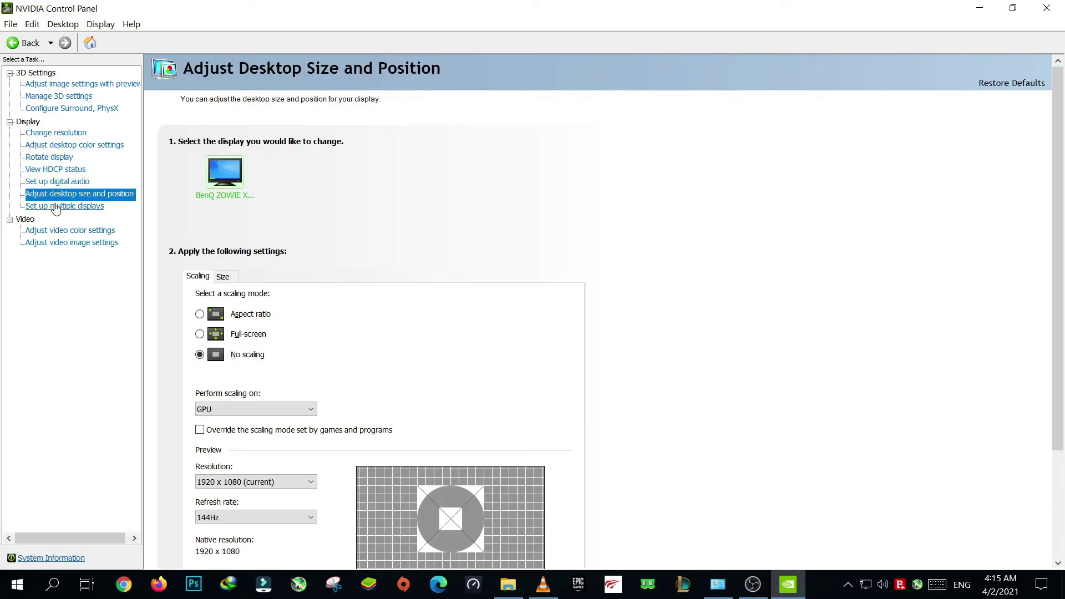
pyautogui.click(54, 208)
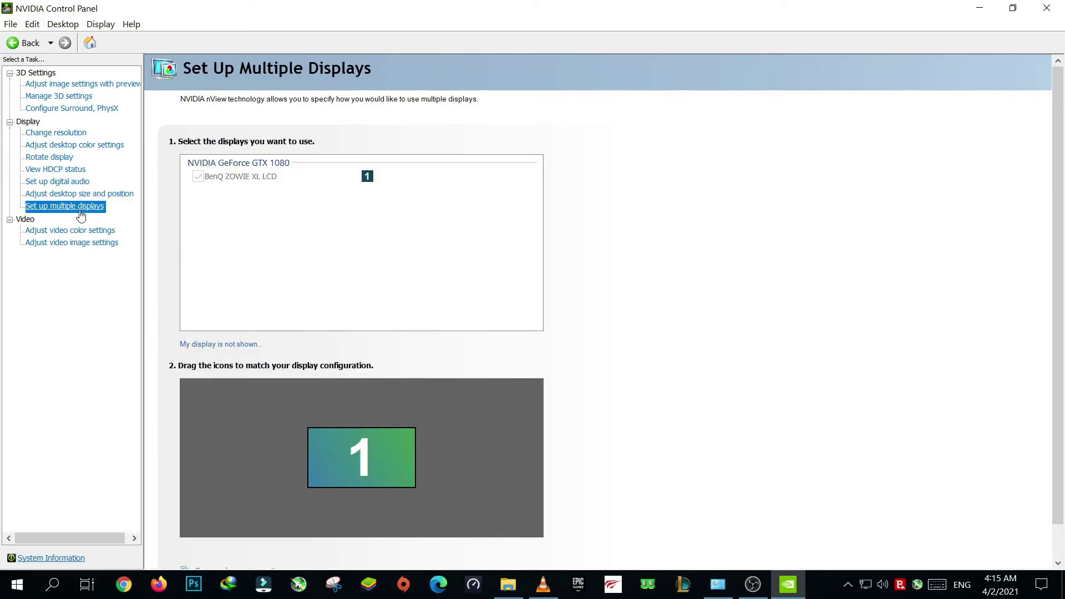
# - Make video color adjustments with the NVIDIA settings, set the dynamic range to Full (0-255), and apply and keep the changes
pyautogui.click(70, 231)
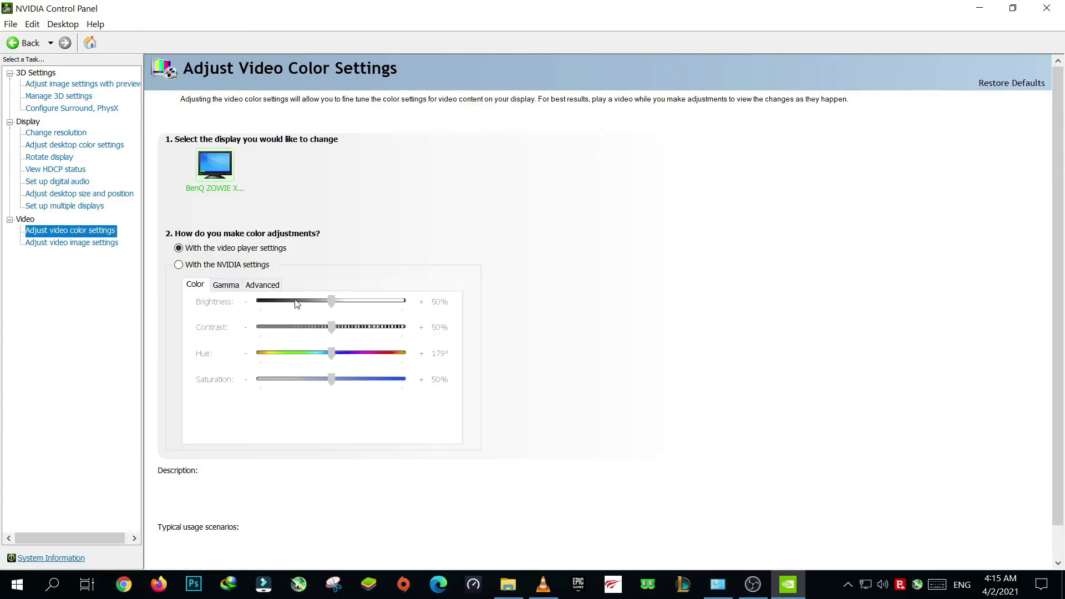
pyautogui.click(215, 266)
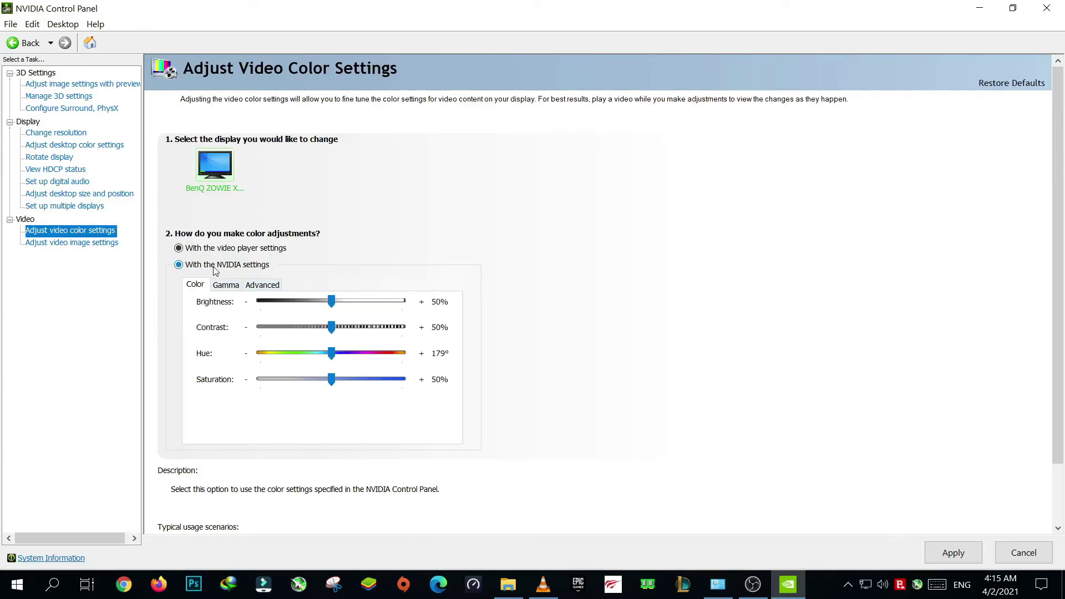
pyautogui.click(251, 286)
pyautogui.click(294, 310)
pyautogui.click(295, 325)
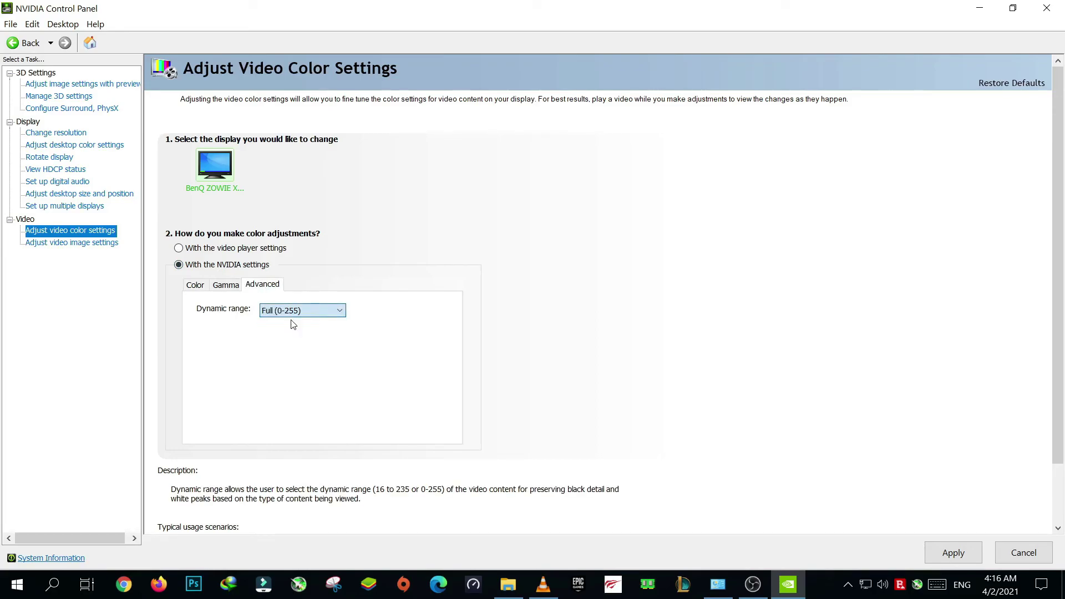
pyautogui.click(938, 555)
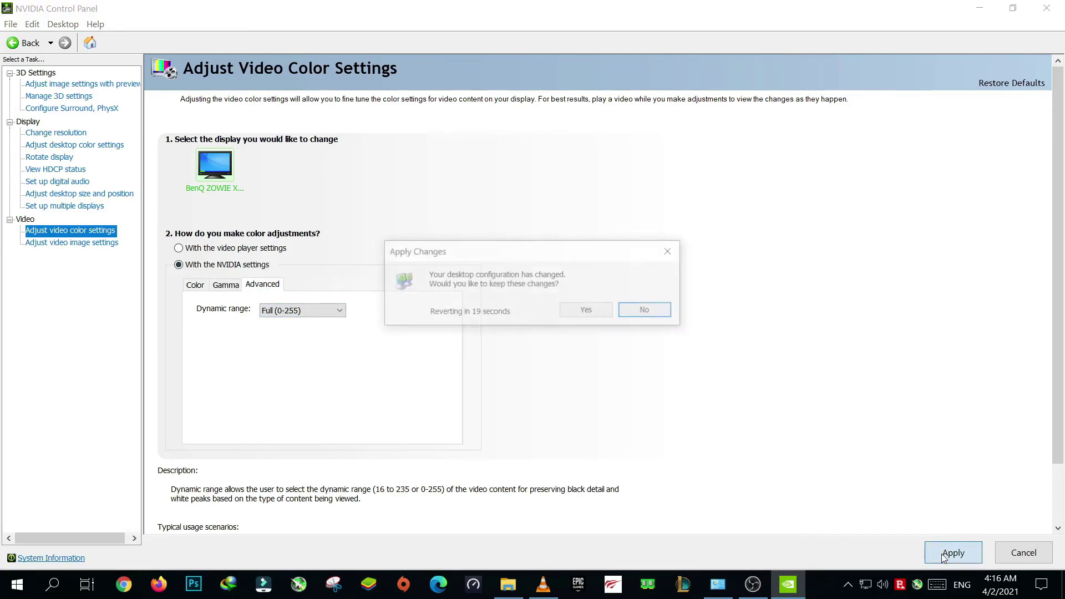
pyautogui.click(608, 316)
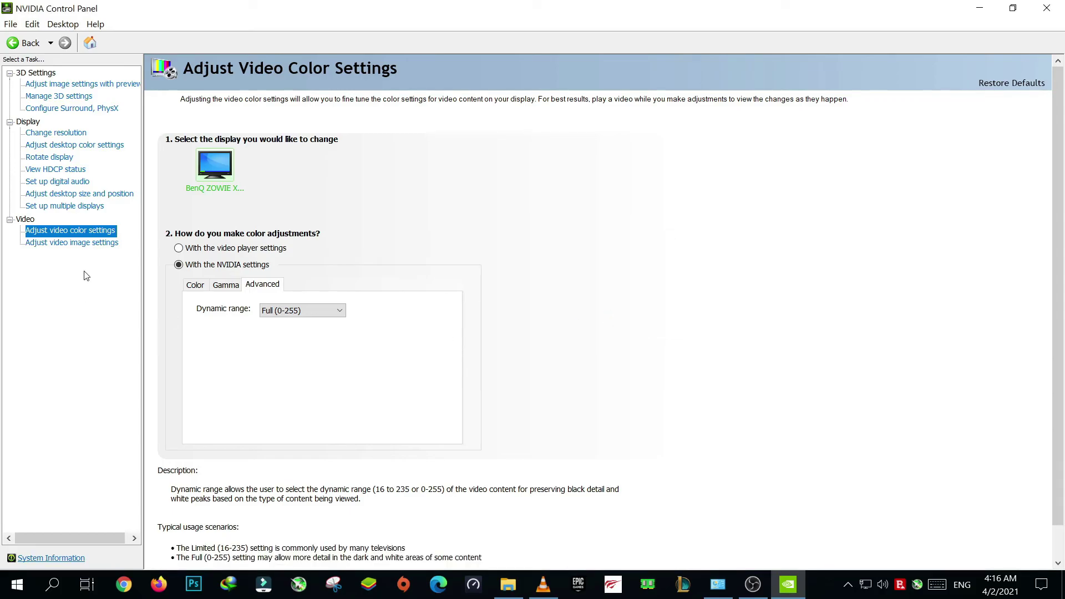
# - Use the NVIDIA setting for video edge enhancement and noise reduction, disable inverse telecine, and apply the changes
pyautogui.click(92, 245)
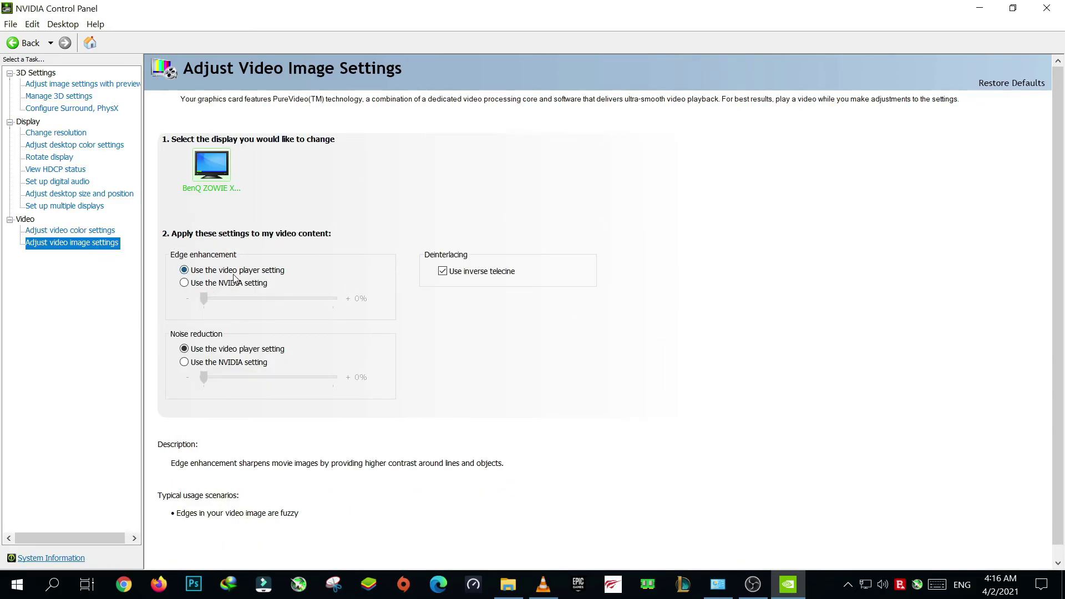
pyautogui.click(223, 284)
pyautogui.click(196, 362)
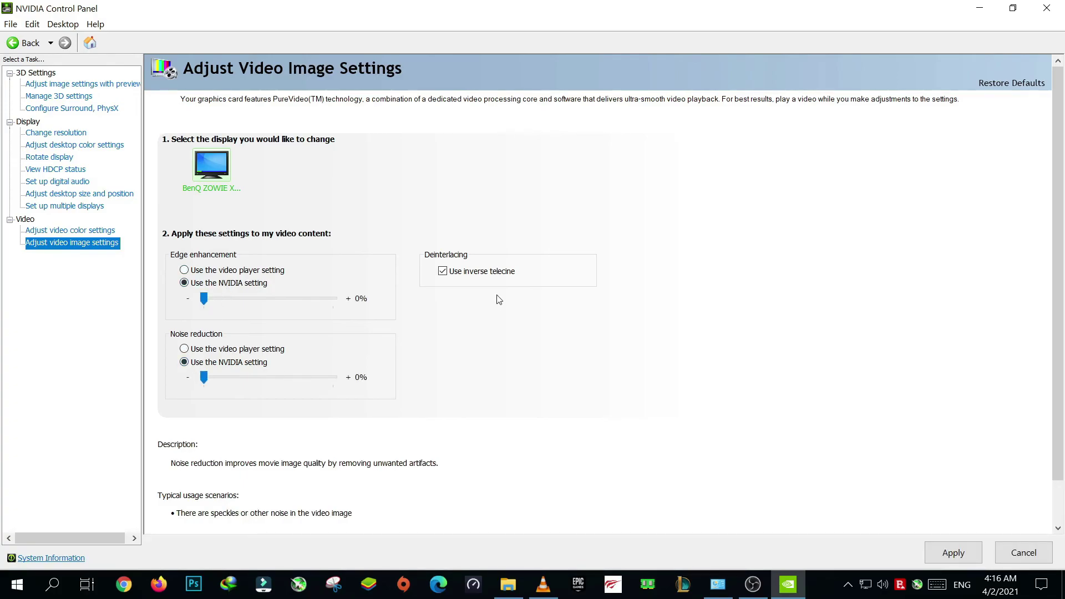
pyautogui.click(443, 272)
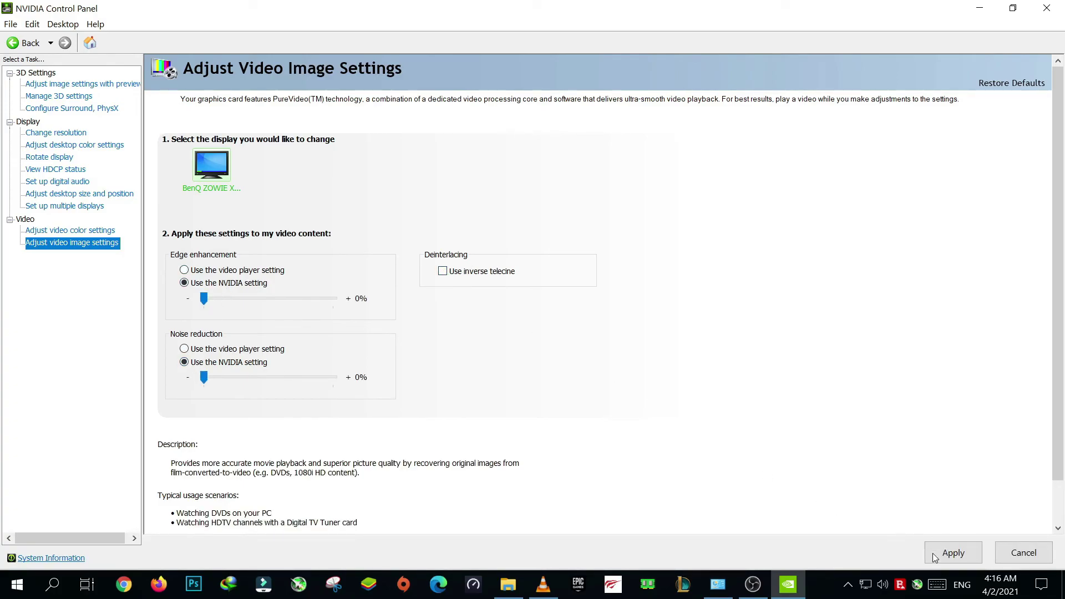
pyautogui.click(952, 553)
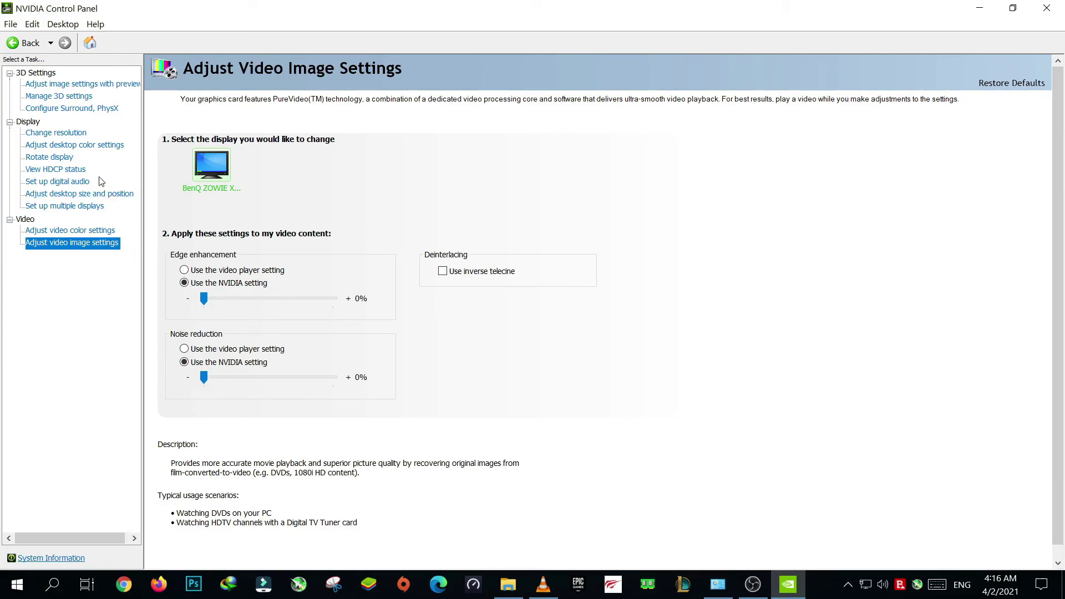
pyautogui.click(63, 137)
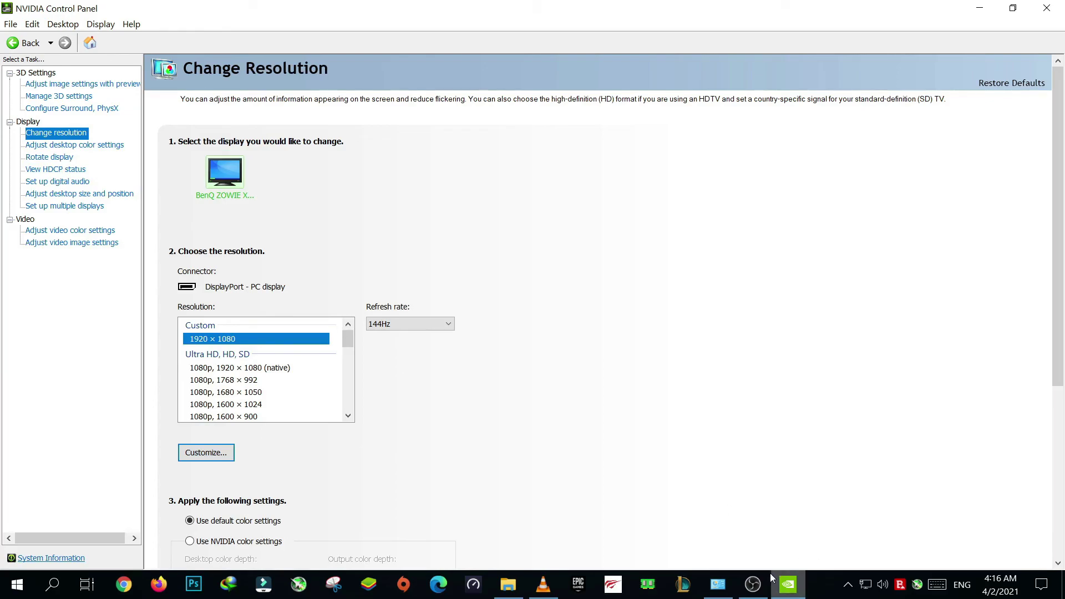
pyautogui.click(753, 584)
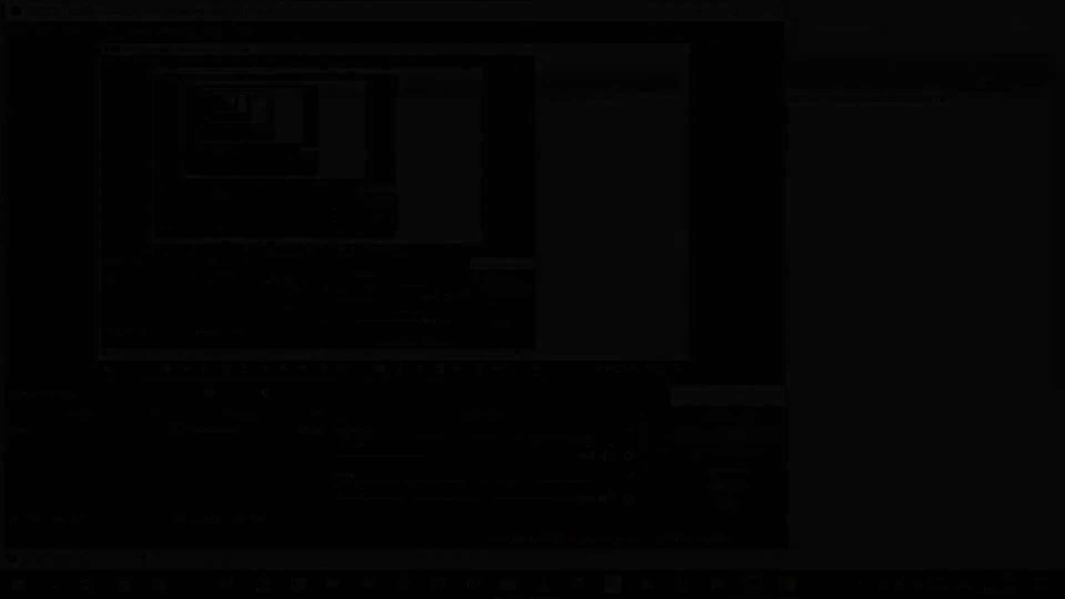